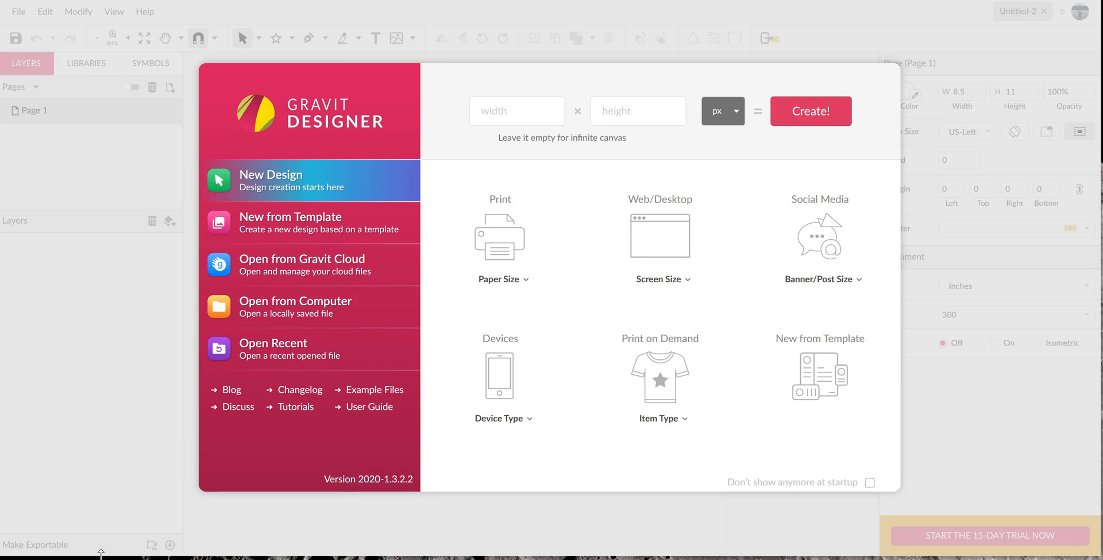
- Create a US-Letter Portrait (8.5x11 in) design and draw a rectangle about 3 by 2.1 inches in the page's upper part
{"action": "left_click", "coordinate": [519, 278]}
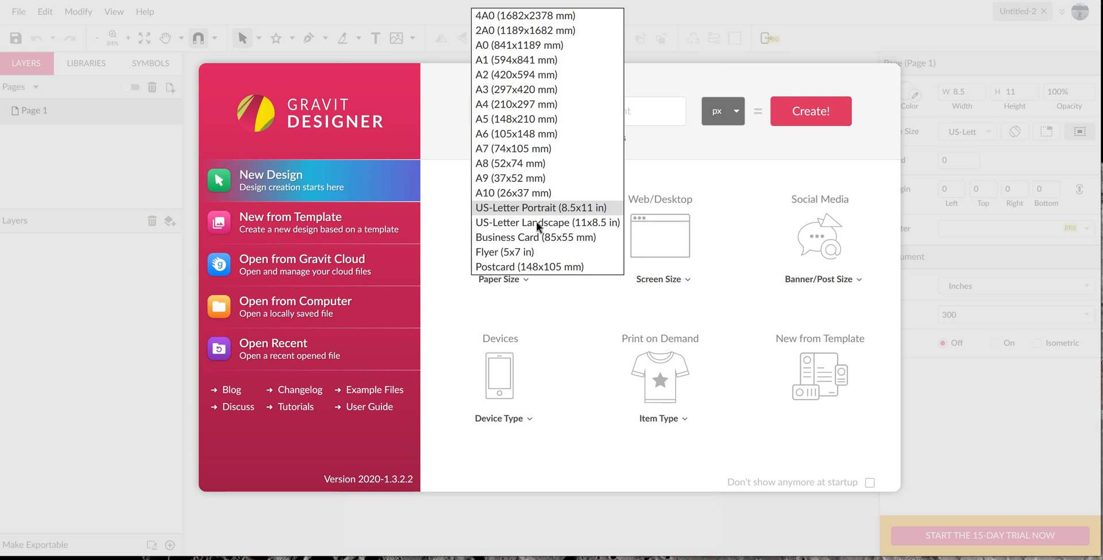
{"action": "left_click", "coordinate": [547, 208]}
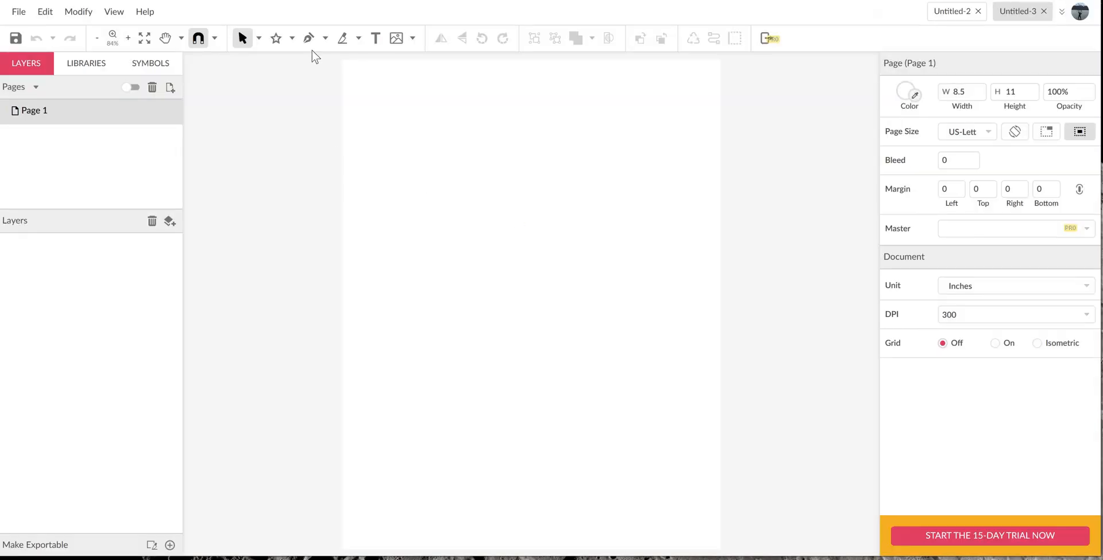
{"action": "left_click", "coordinate": [293, 39]}
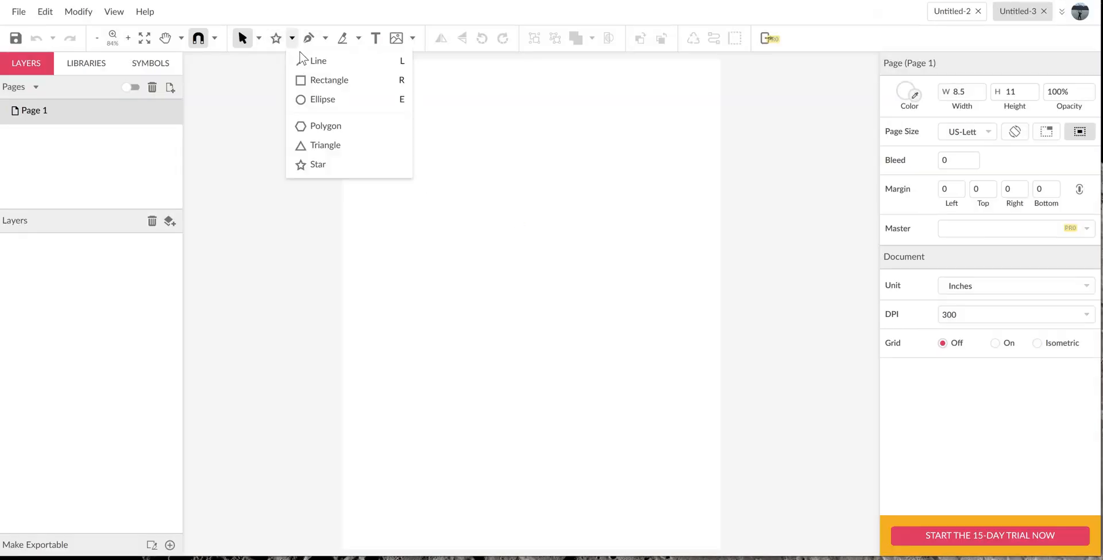
{"action": "left_click", "coordinate": [315, 84]}
{"action": "left_click_drag", "start_coordinate": [415, 128], "coordinate": [549, 221]}
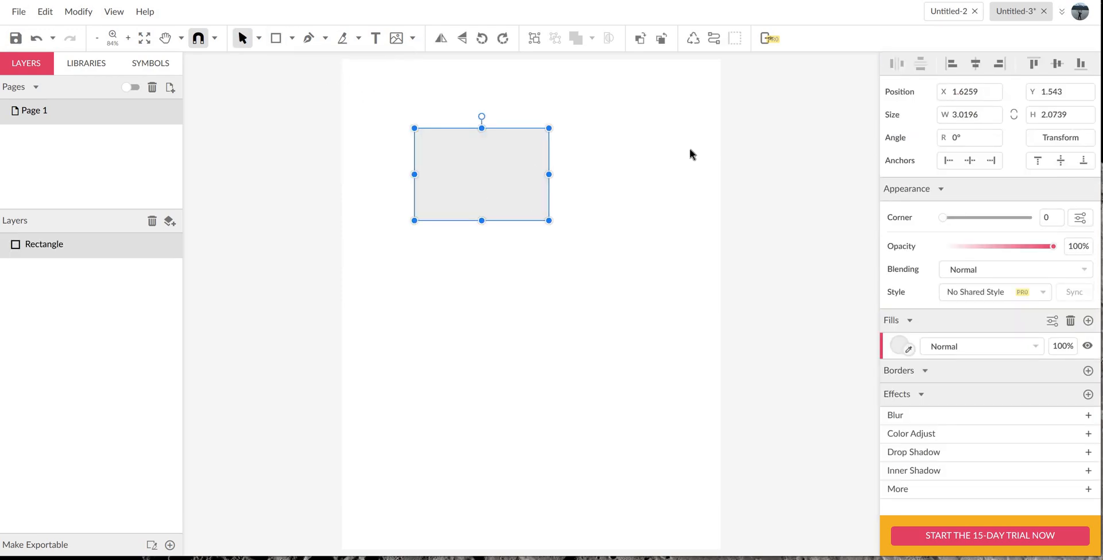
- Set the rectangle's width and height to 2.5 inches each
{"action": "left_click", "coordinate": [984, 114]}
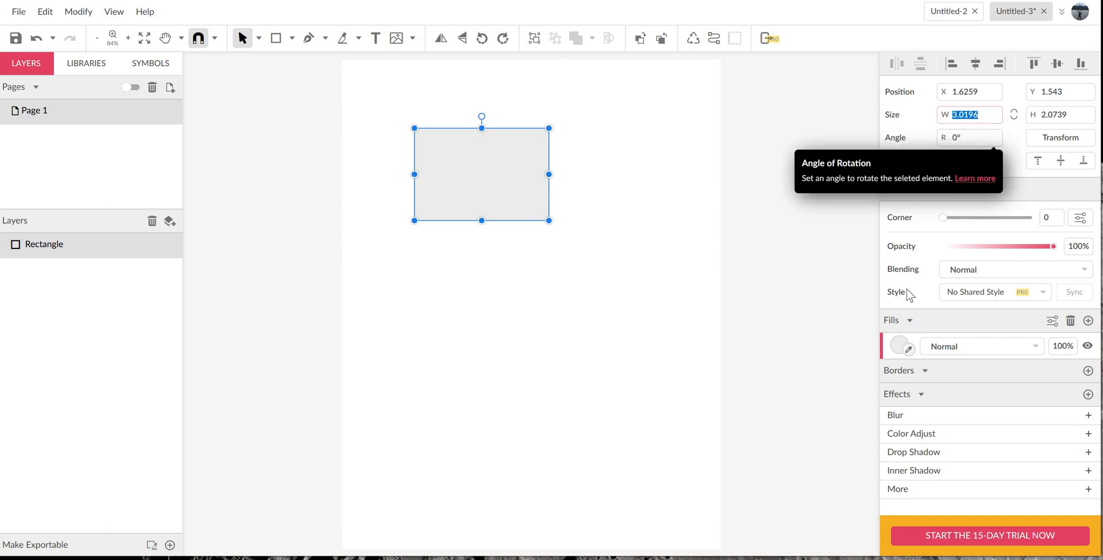
{"action": "type", "text": "2"}
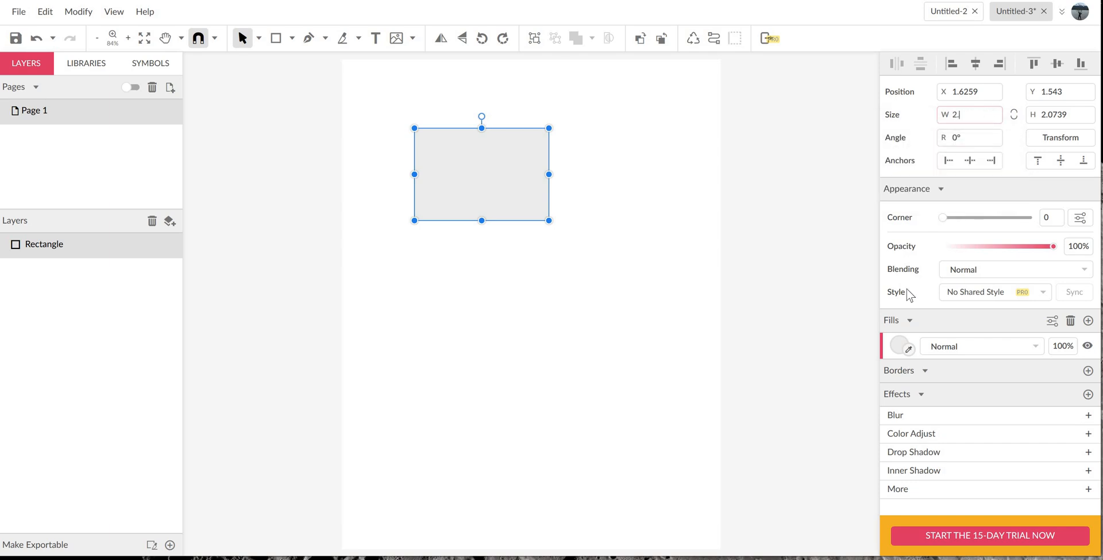
{"action": "type", "text": ".5"}
{"action": "key", "text": "Tab"}
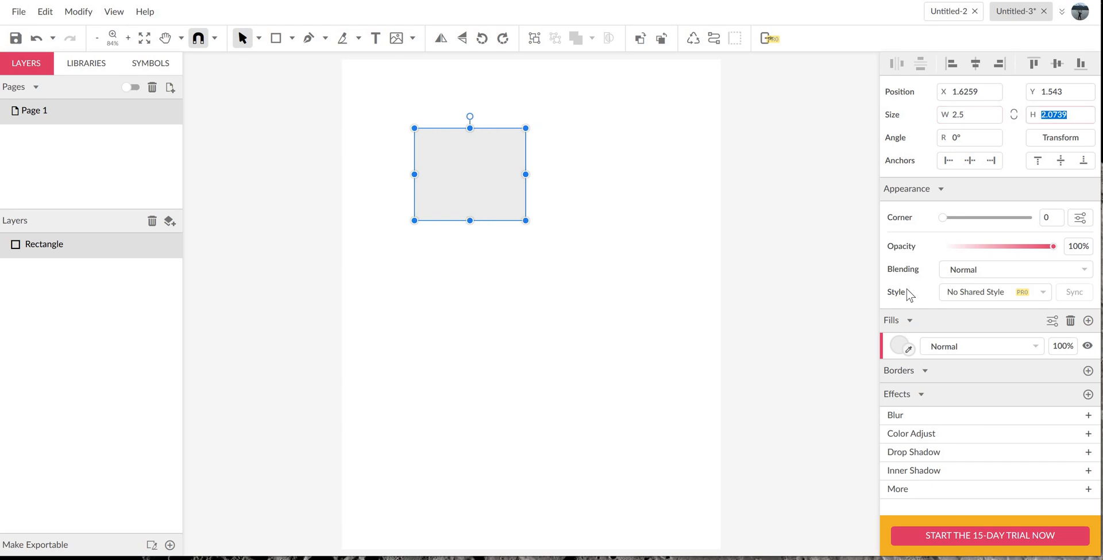
{"action": "type", "text": "2.5"}
{"action": "key", "text": "Tab"}
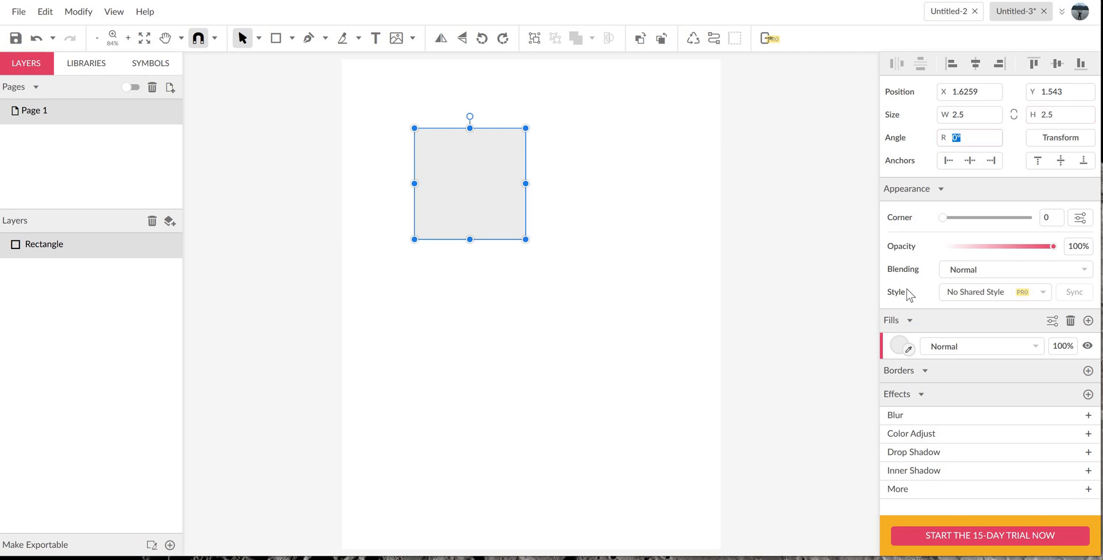
{"action": "left_click", "coordinate": [595, 236]}
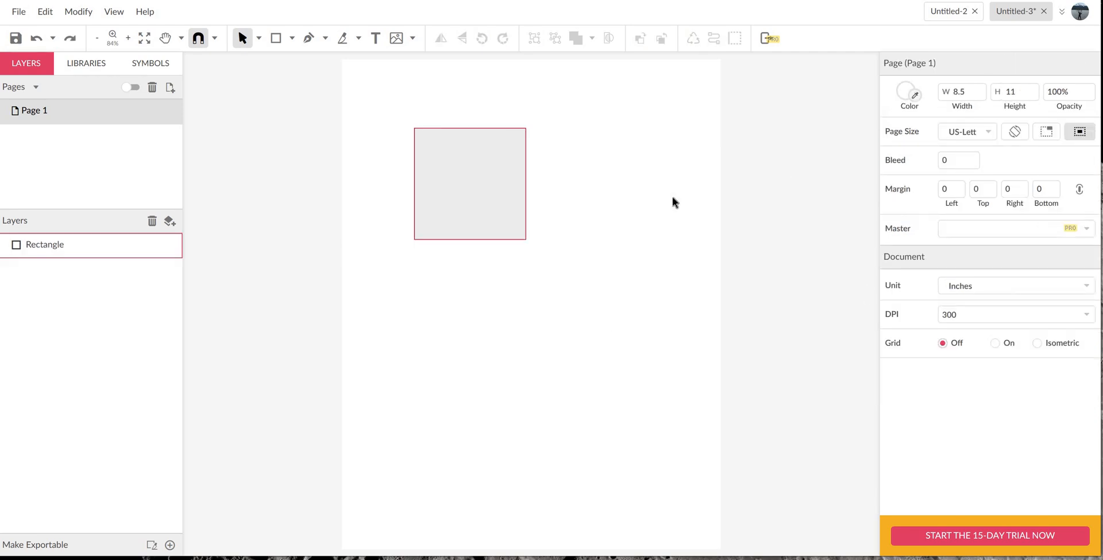
- Remove the square's fill and add a border to it
{"action": "left_click", "coordinate": [494, 205]}
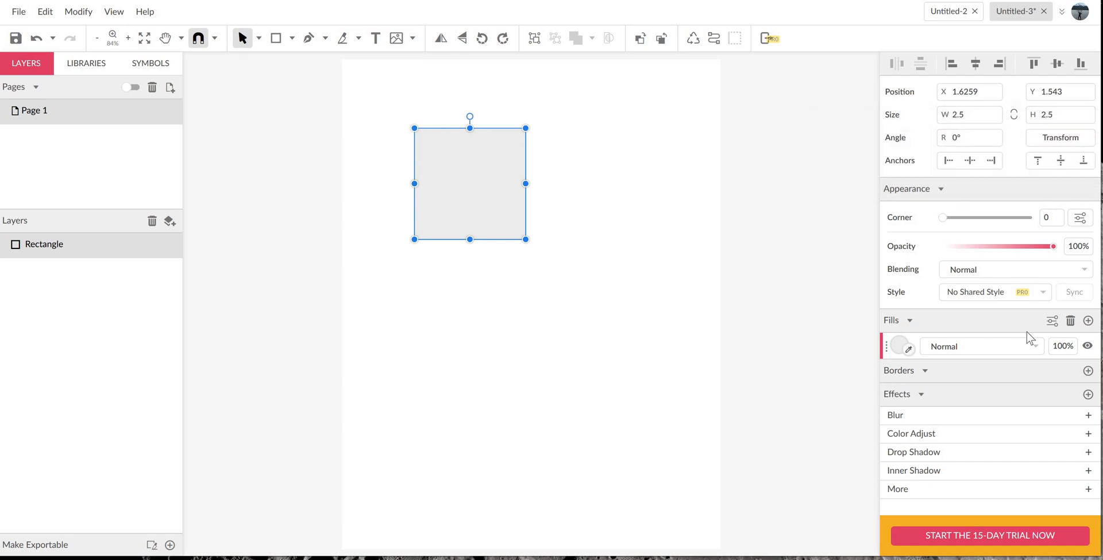
{"action": "left_click", "coordinate": [1071, 322]}
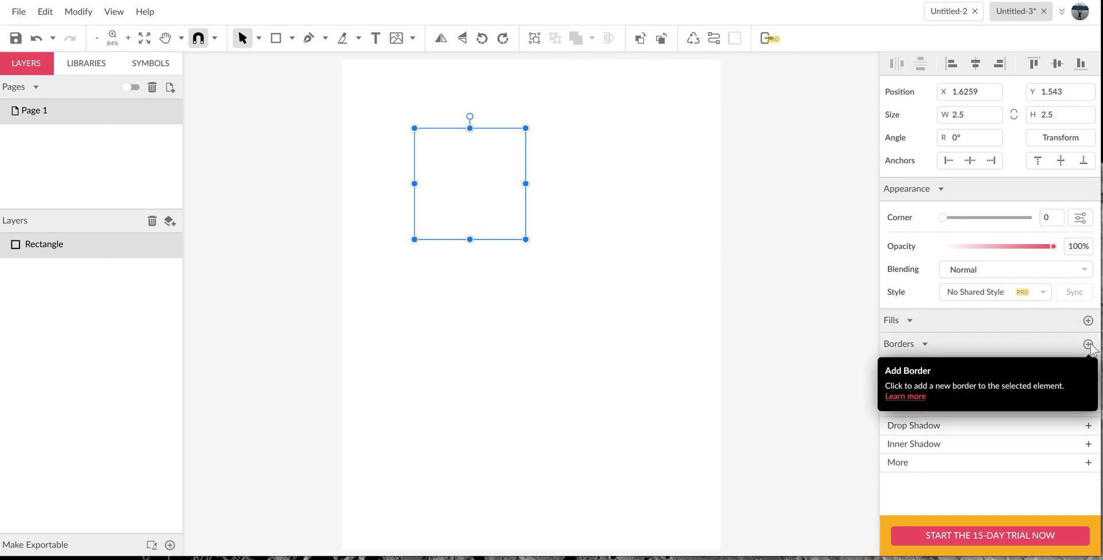
{"action": "left_click", "coordinate": [1089, 344]}
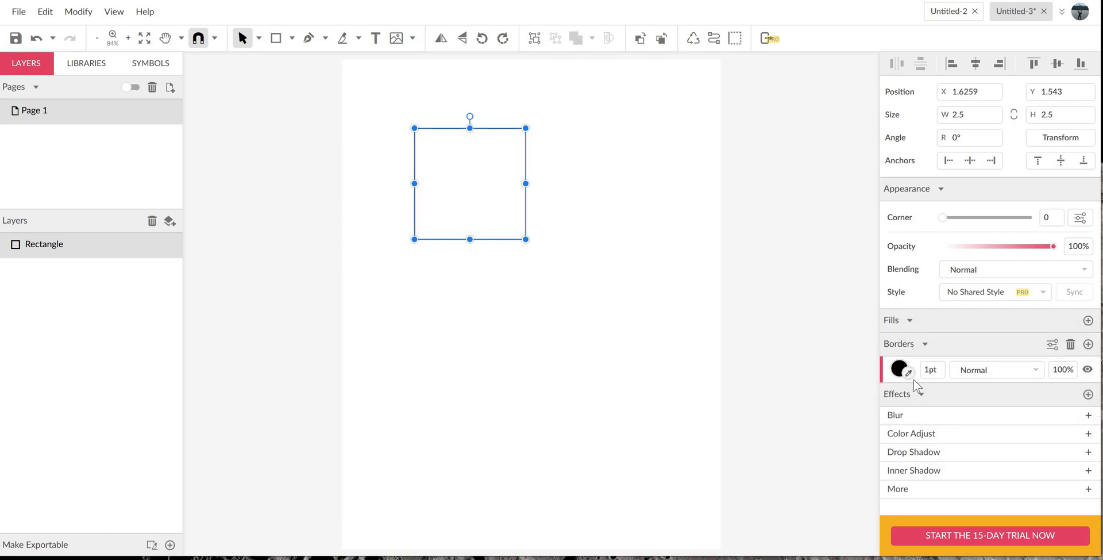
- Color the square's border red (#FF0000) and set its thickness to 0.5 pt
{"action": "left_click", "coordinate": [900, 370]}
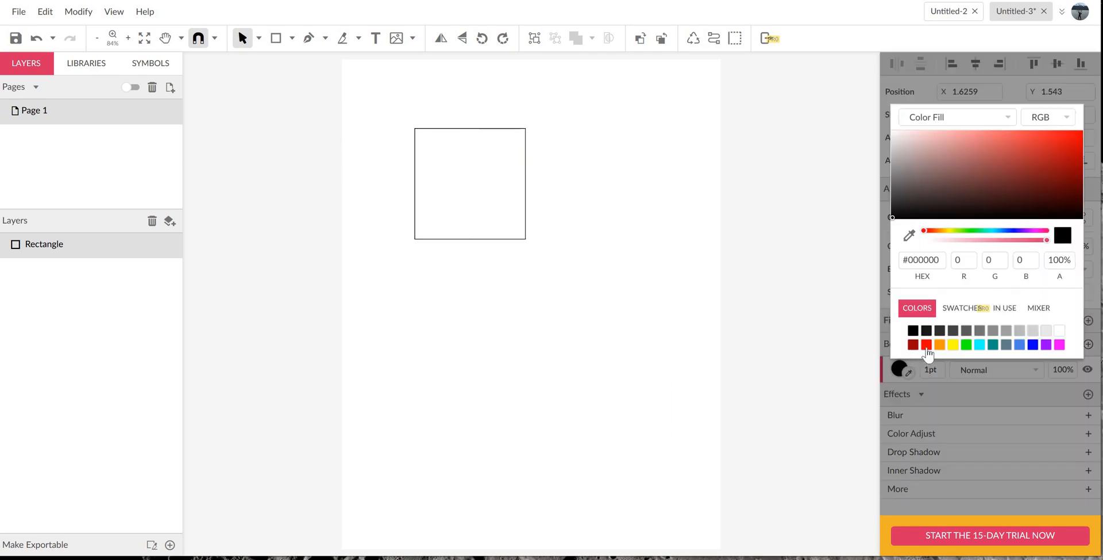
{"action": "left_click", "coordinate": [927, 344]}
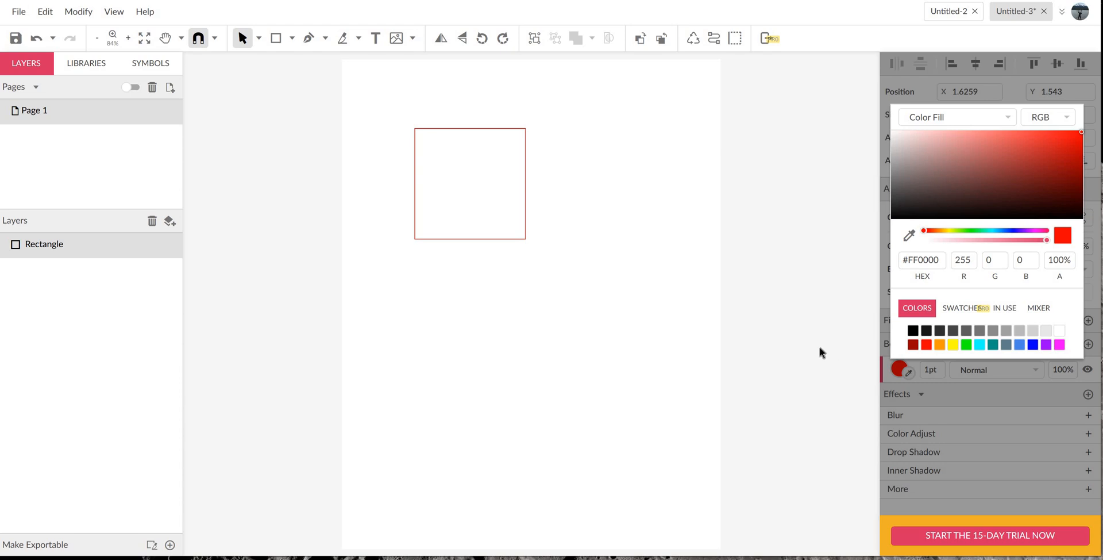
{"action": "left_click", "coordinate": [547, 211]}
{"action": "left_click", "coordinate": [525, 227]}
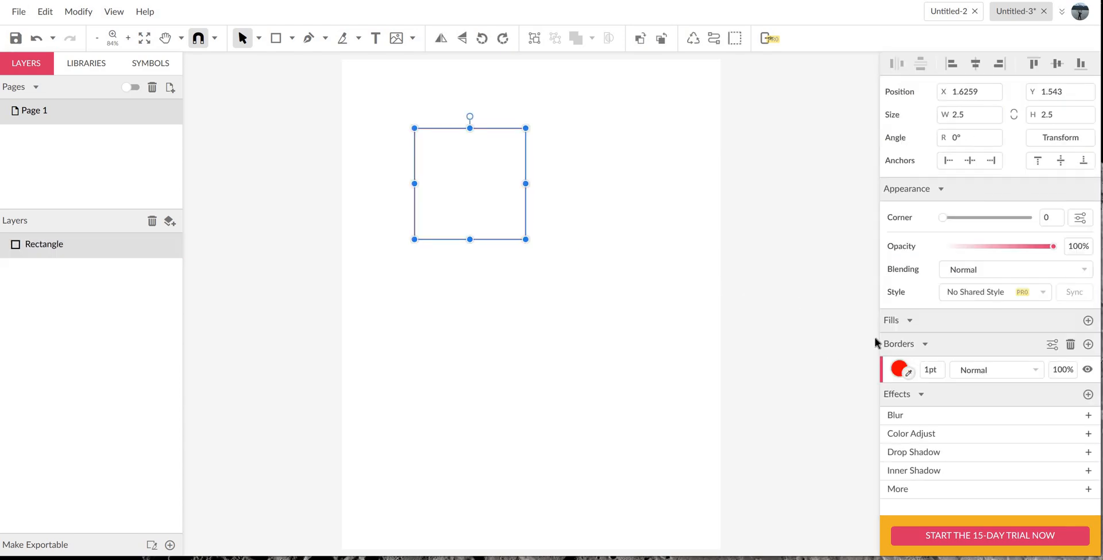
{"action": "left_click", "coordinate": [948, 374]}
{"action": "type", "text": ".5"}
{"action": "key", "text": "Return"}
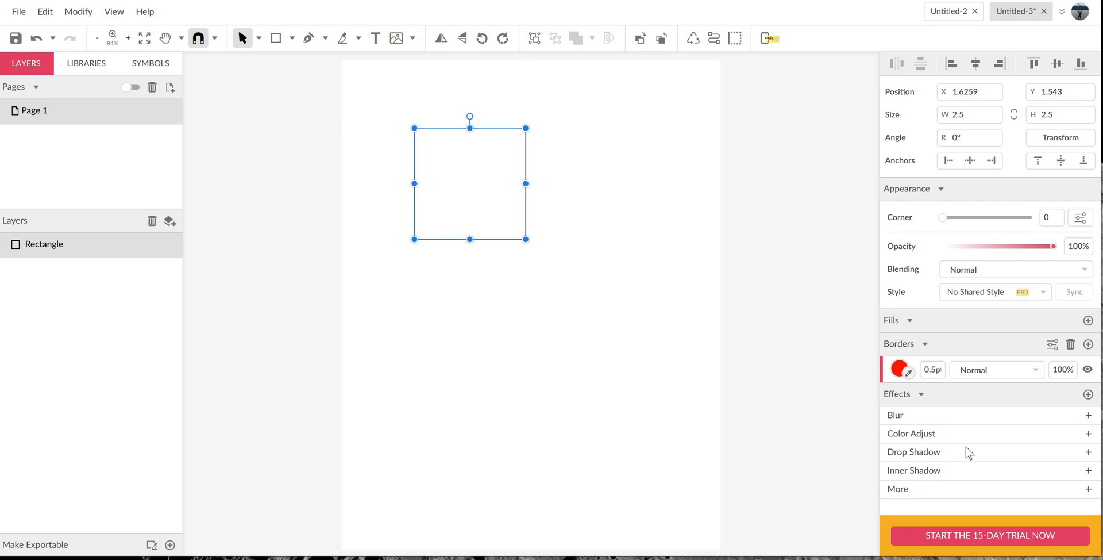
{"action": "left_click", "coordinate": [614, 256]}
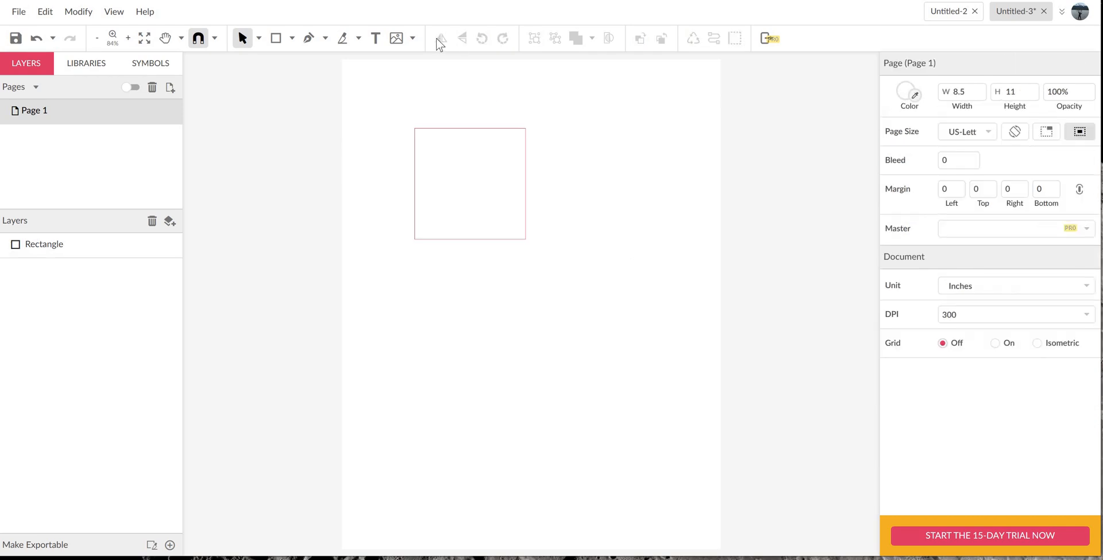
- Add a text box about 2.5 by 1.7 inches to the right of the square and enter the name in it
{"action": "left_click", "coordinate": [377, 39]}
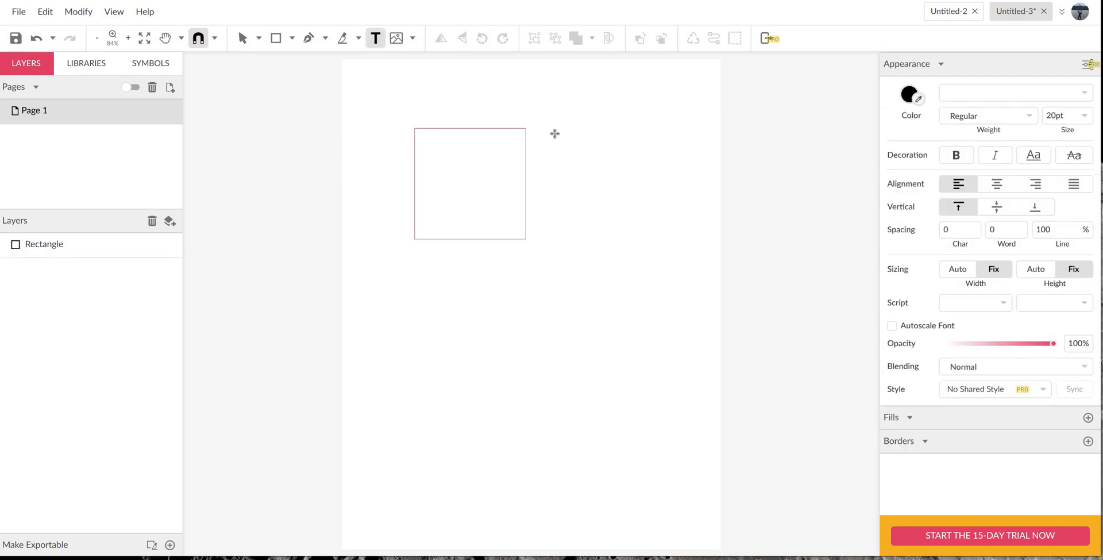
{"action": "left_click_drag", "start_coordinate": [556, 132], "coordinate": [622, 170]}
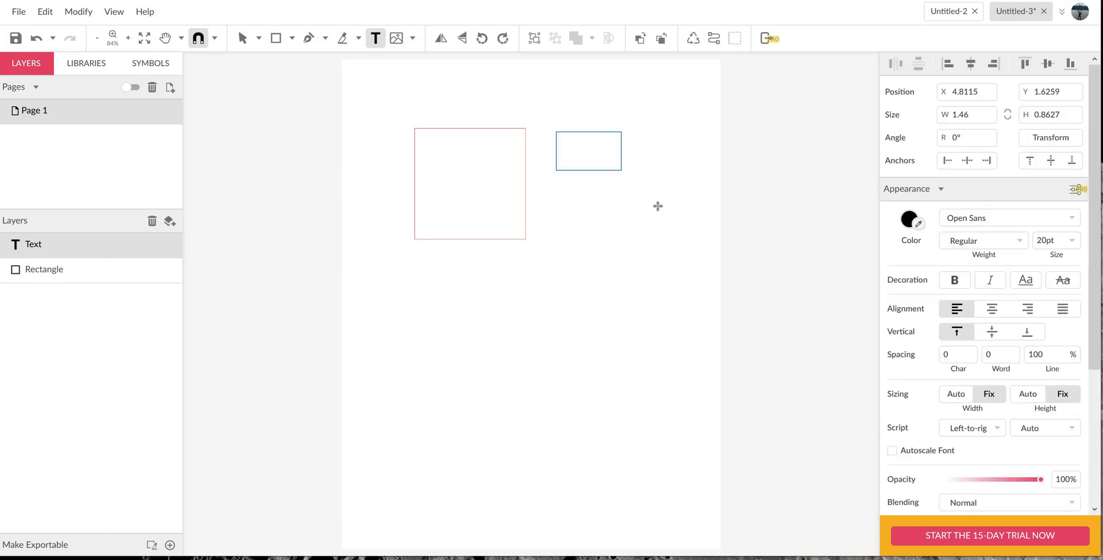
{"action": "left_click_drag", "start_coordinate": [658, 206], "coordinate": [667, 202]}
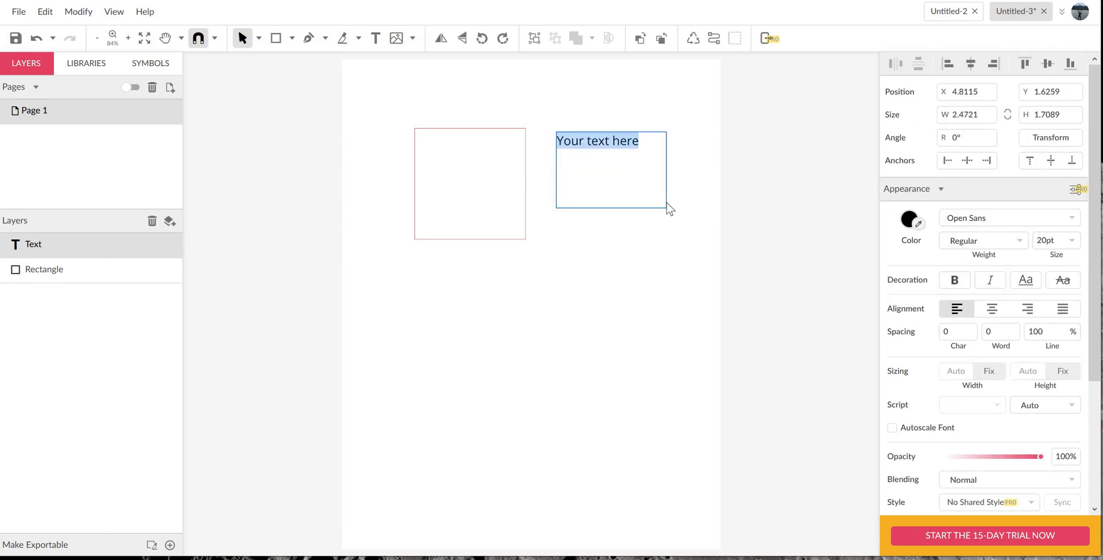
{"action": "type", "text": "Hays"}
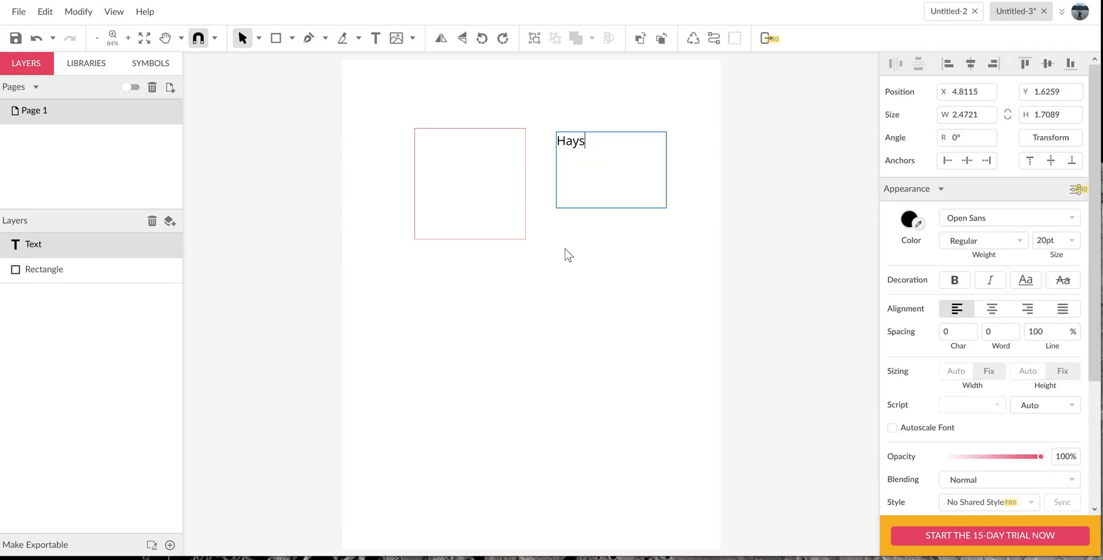
{"action": "type", "text": "t"}
{"action": "key", "text": "Escape"}
- Add a second text box about 1.9 by 1.7 inches below the name, with "First" and "Last" on separate lines
{"action": "key", "text": "t"}
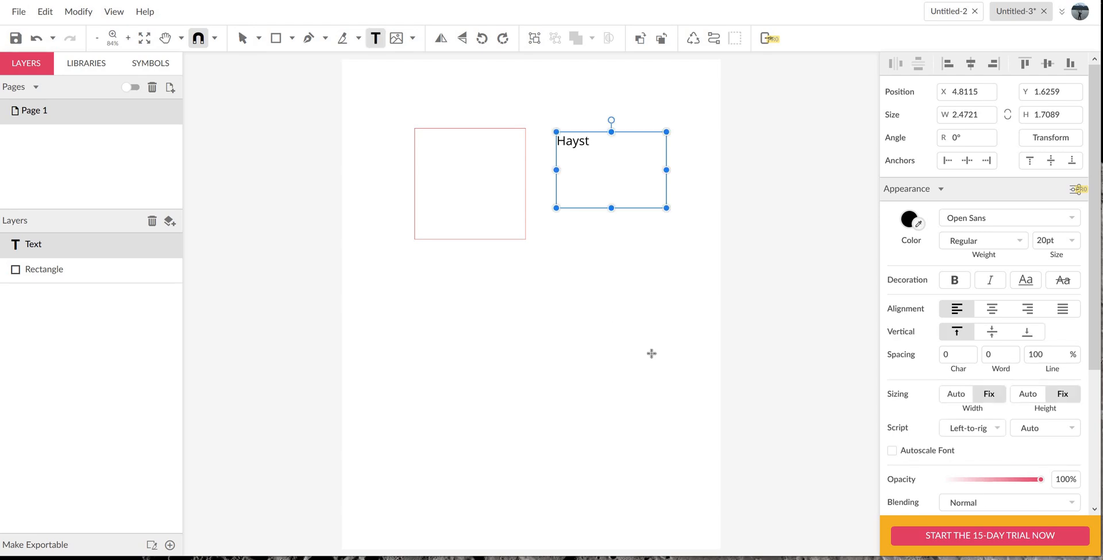
{"action": "left_click_drag", "start_coordinate": [567, 279], "coordinate": [653, 353]}
{"action": "type", "text": "Firstd"}
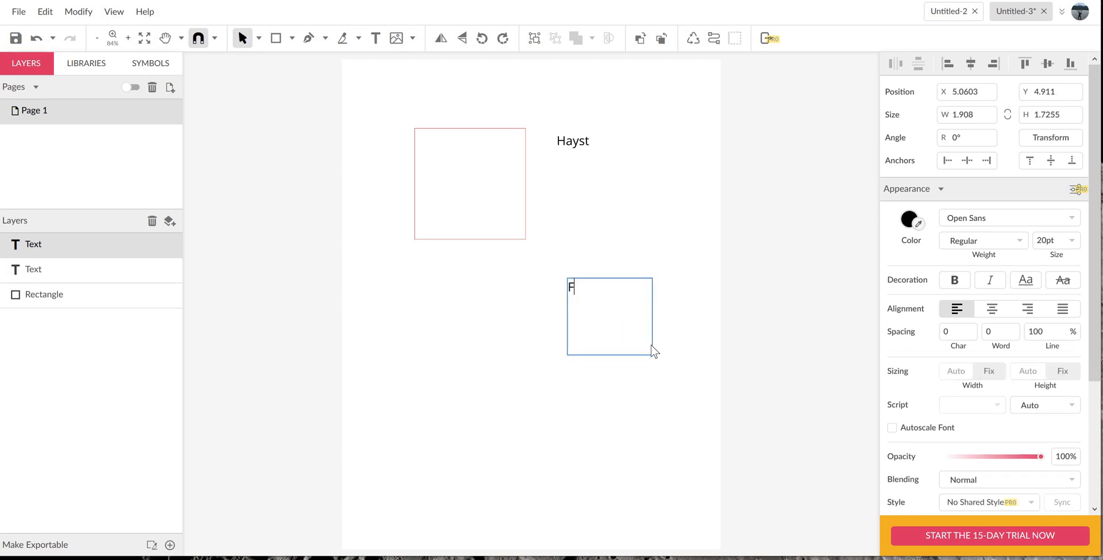
{"action": "key", "text": "Return"}
{"action": "type", "text": "L"}
{"action": "key", "text": "BackSpace"}
{"action": "key", "text": "BackSpace"}
{"action": "key", "text": "BackSpace"}
{"action": "key", "text": "Return"}
{"action": "type", "text": "Last"}
- Center-align both lines of the "First" and "Last" text and delete that text box
{"action": "key", "text": "ctrl+a"}
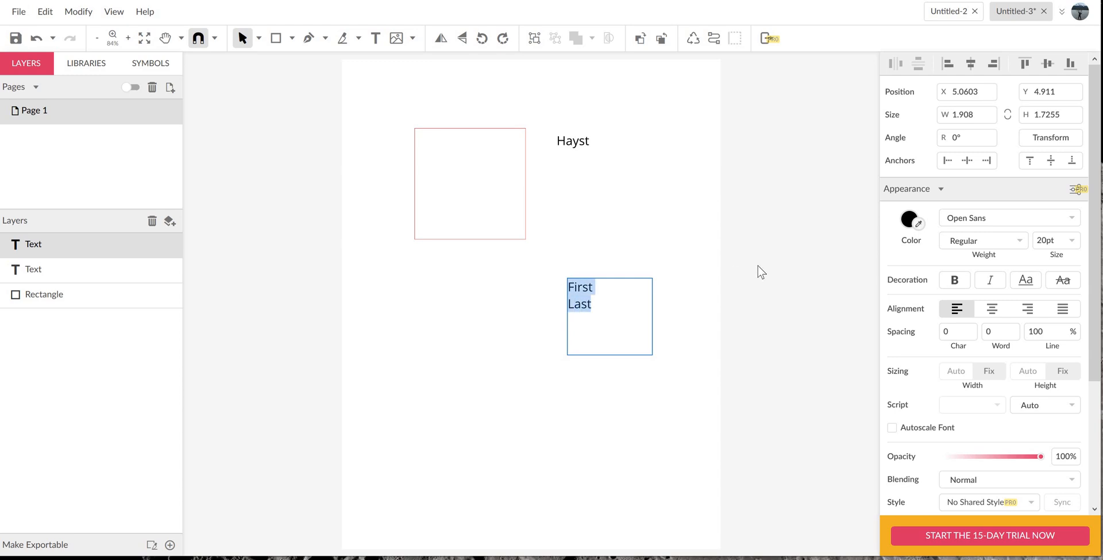
{"action": "left_click", "coordinate": [993, 309]}
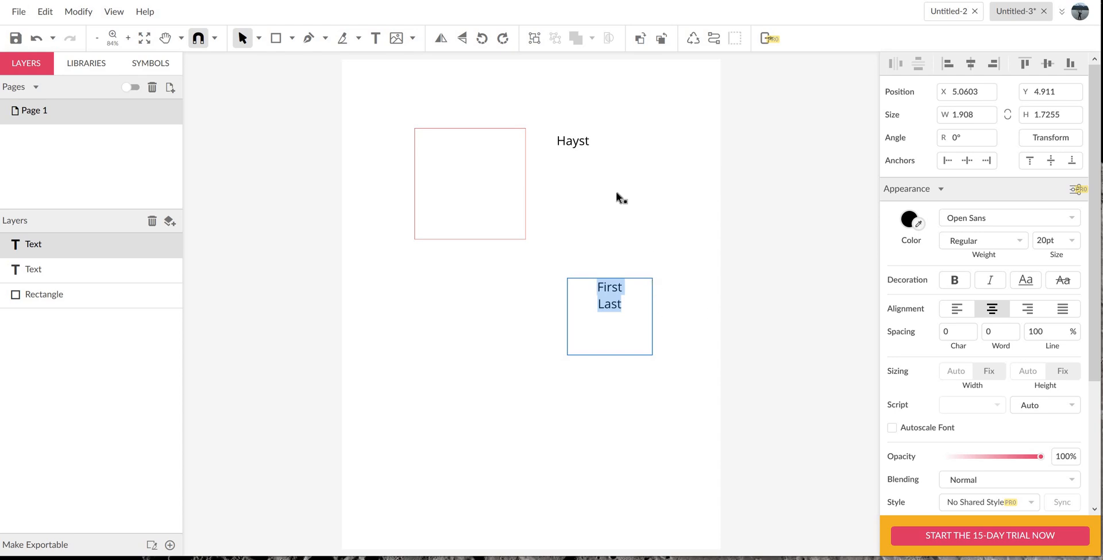
{"action": "key", "text": "Escape"}
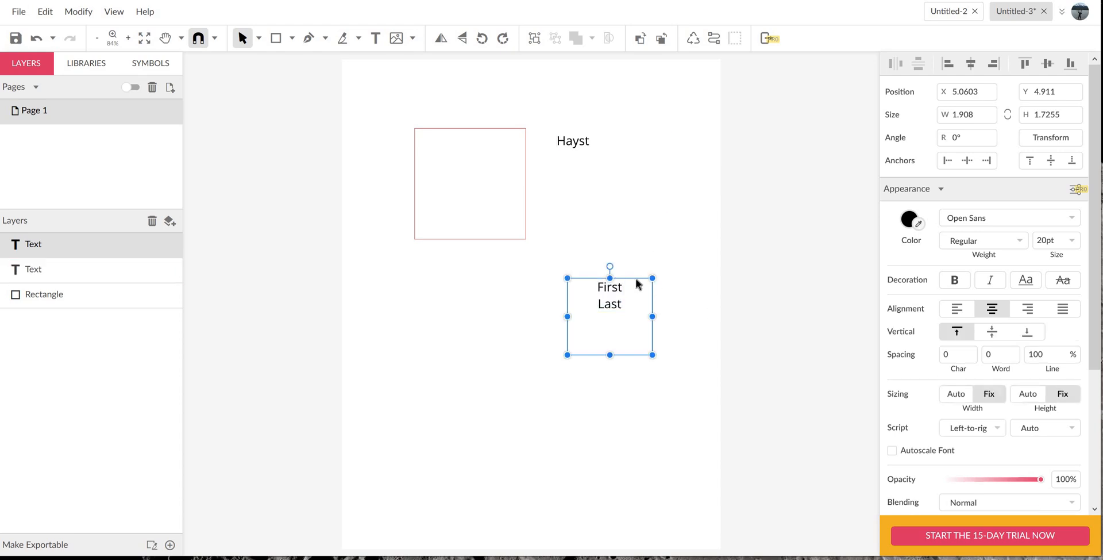
{"action": "key", "text": "Delete"}
- Remove the stray final "t" from the name text and set the whole name in the Aclonica font
{"action": "left_click", "coordinate": [584, 148]}
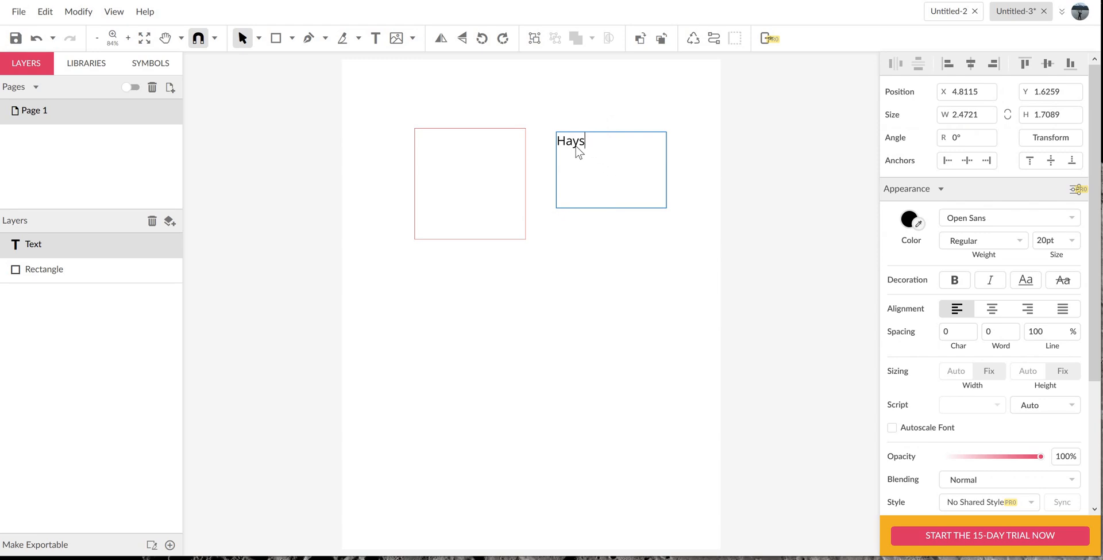
{"action": "key", "text": "Escape"}
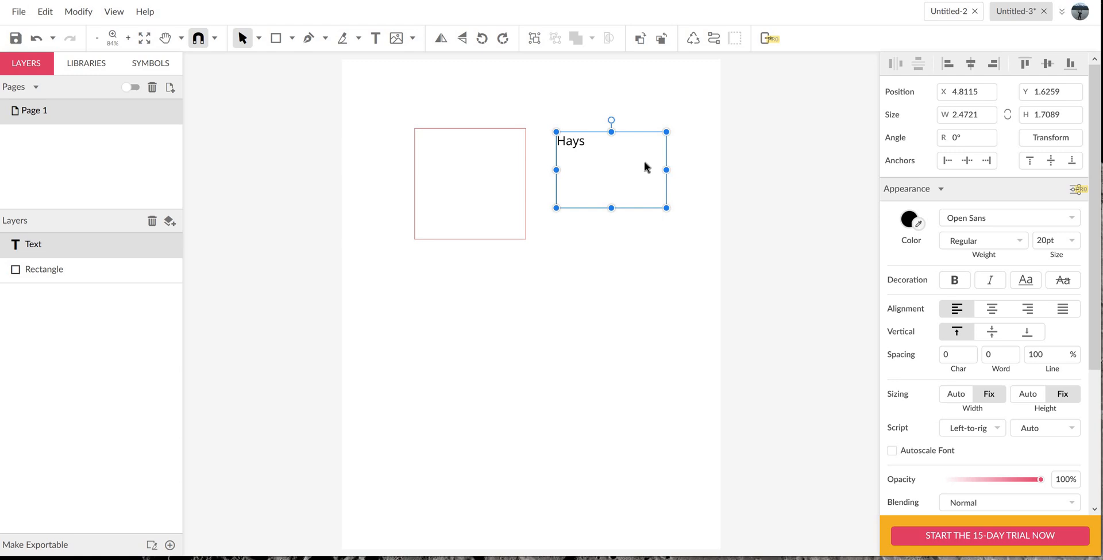
{"action": "double_click", "coordinate": [591, 146]}
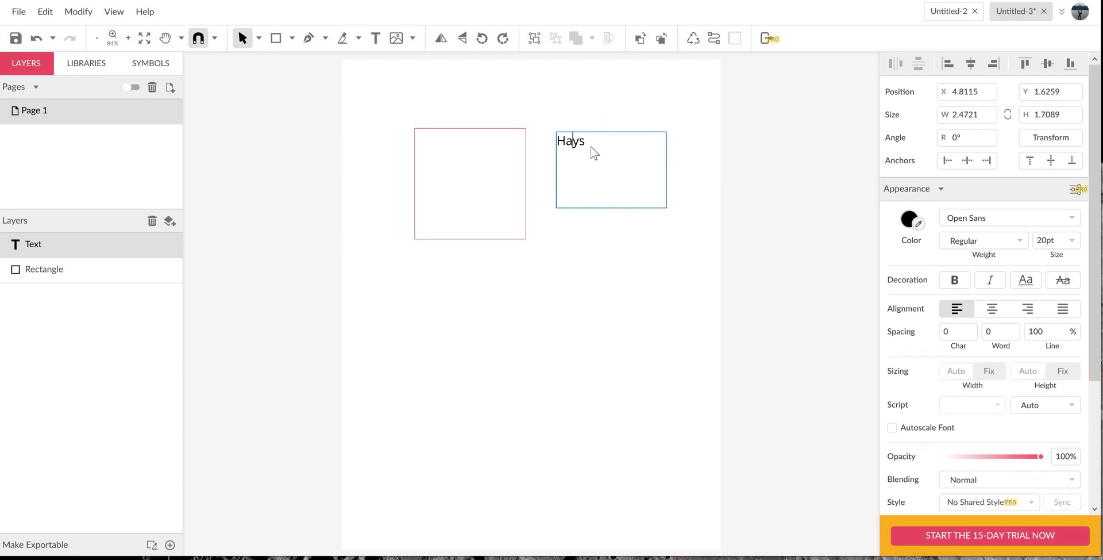
{"action": "double_click", "coordinate": [563, 147]}
{"action": "left_click", "coordinate": [997, 216]}
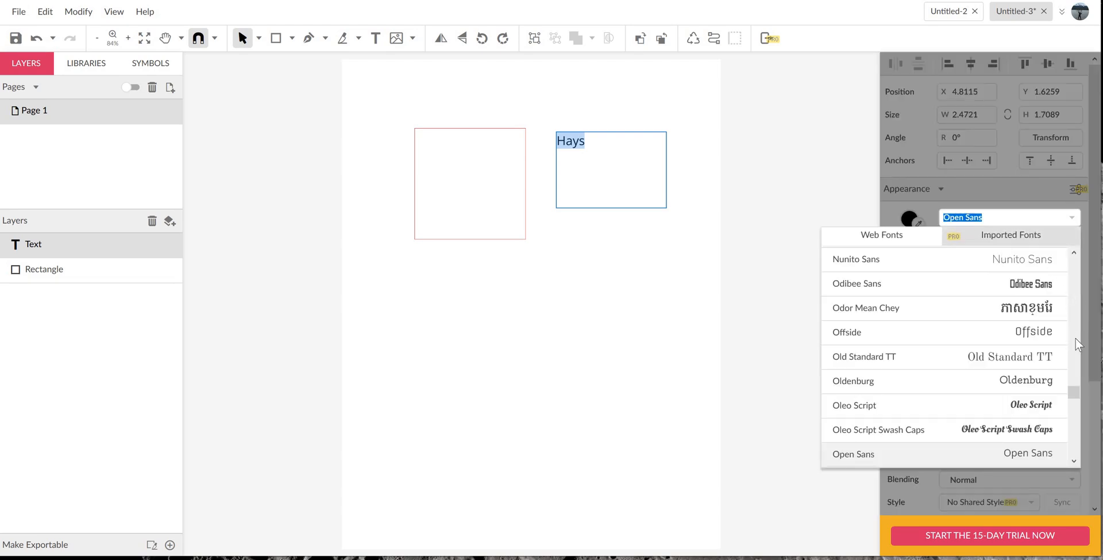
{"action": "scroll", "coordinate": [1074, 367], "scroll_direction": "up", "scroll_amount": 10}
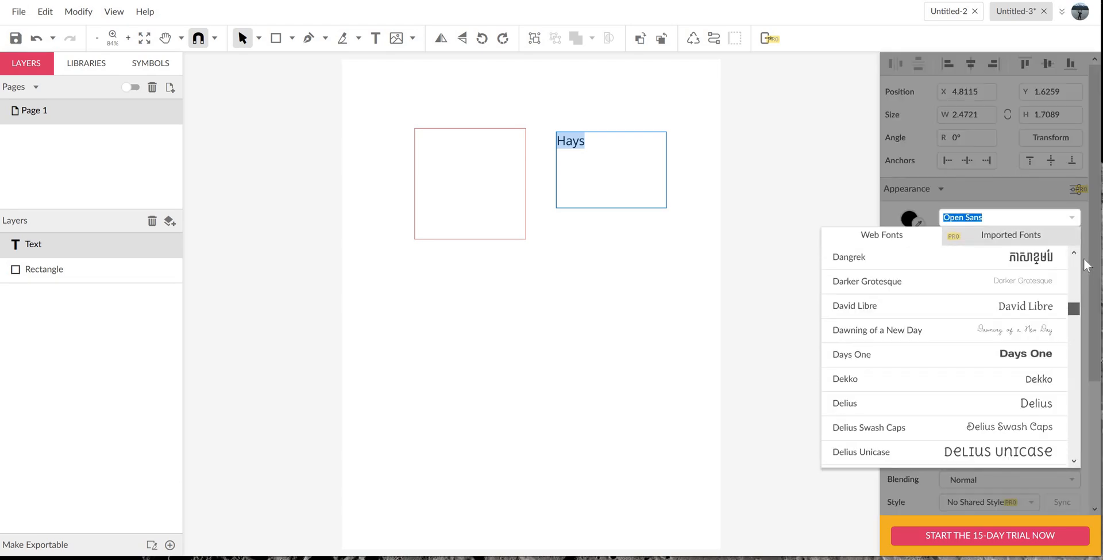
{"action": "scroll", "coordinate": [1086, 265], "scroll_direction": "up", "scroll_amount": 10}
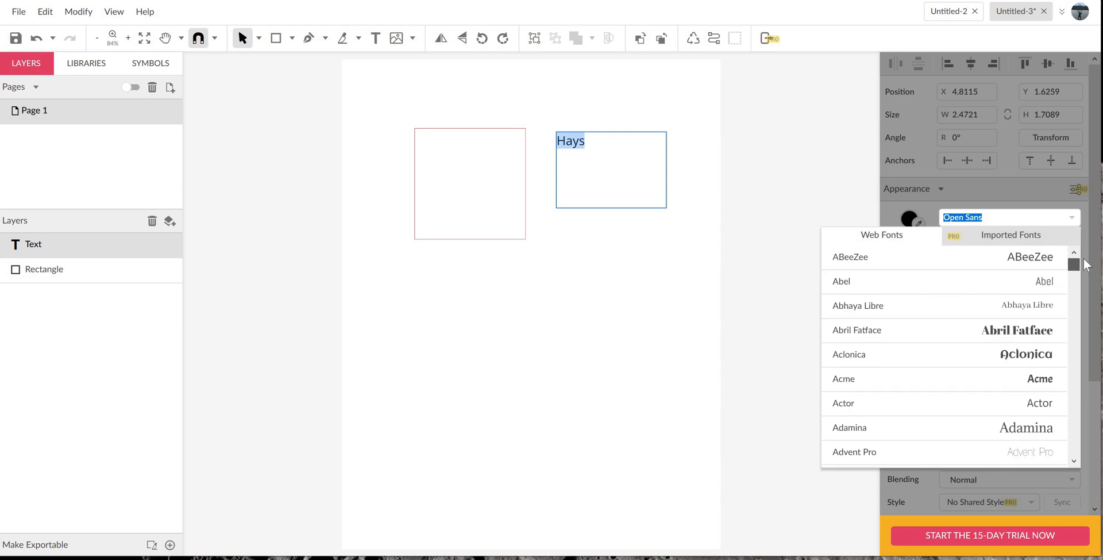
{"action": "left_click", "coordinate": [1026, 356]}
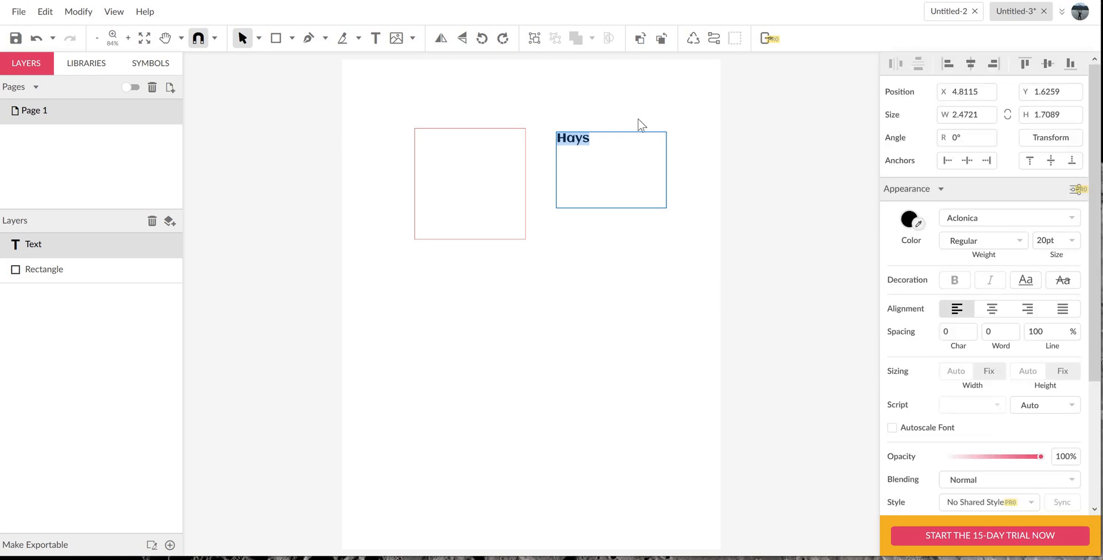
- Finish editing the name text and convert it to a path
{"action": "key", "text": "Escape"}
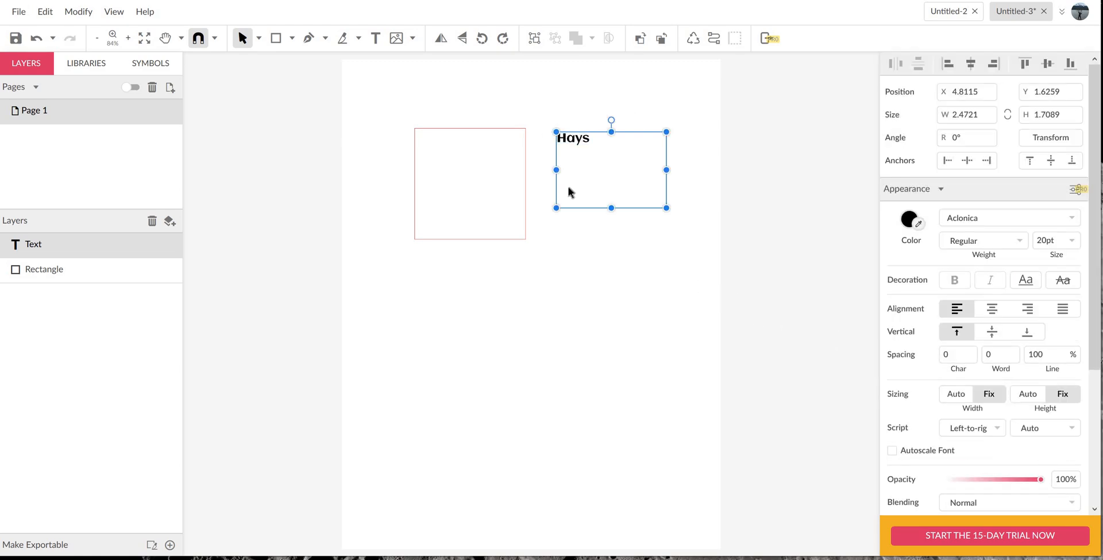
{"action": "left_click", "coordinate": [712, 39]}
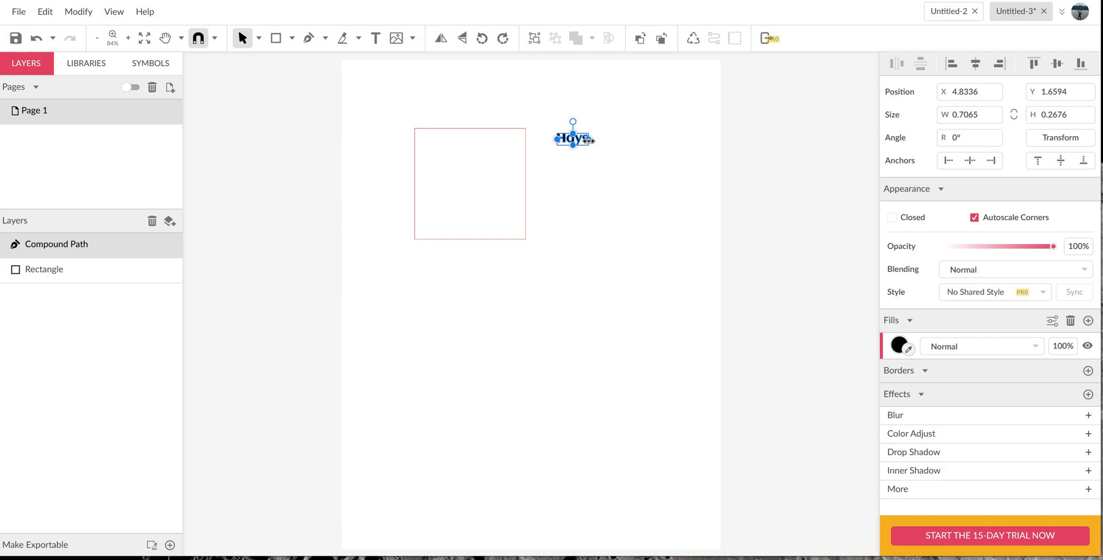
{"action": "left_click_drag", "start_coordinate": [613, 148], "coordinate": [595, 251]}
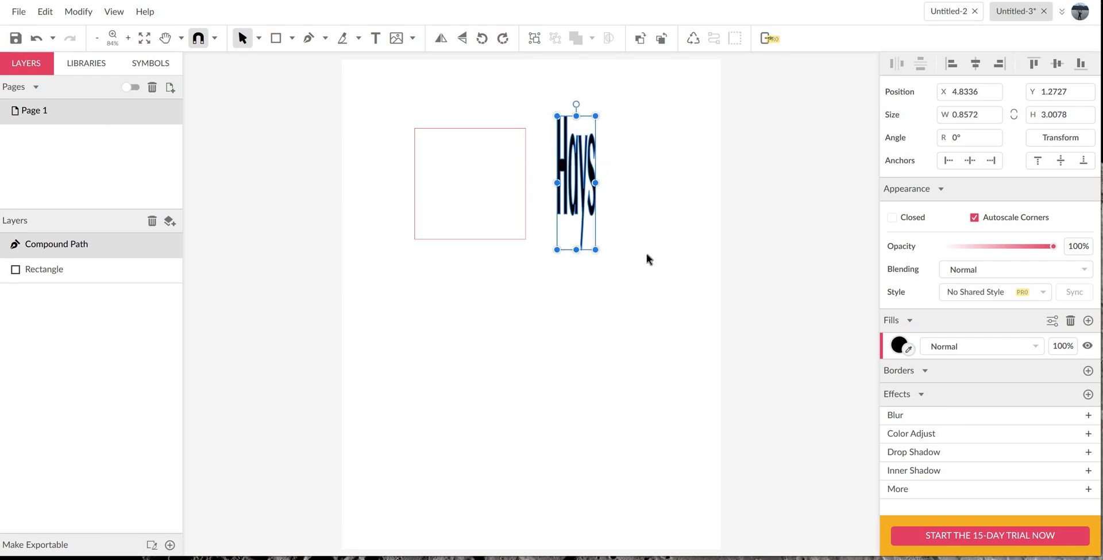
{"action": "key", "text": "ctrl+z"}
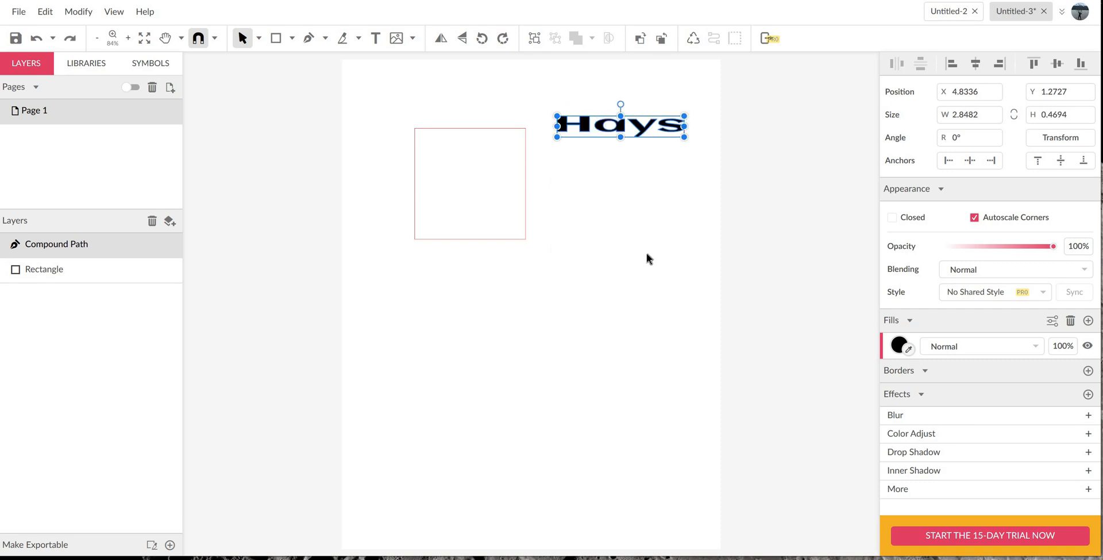
{"action": "key", "text": "ctrl+z"}
- Scale the name path proportionally to about 2.2 by 0.84 inches and center it horizontally in the upper part of the red square
{"action": "left_click_drag", "start_coordinate": [607, 161], "coordinate": [490, 161]}
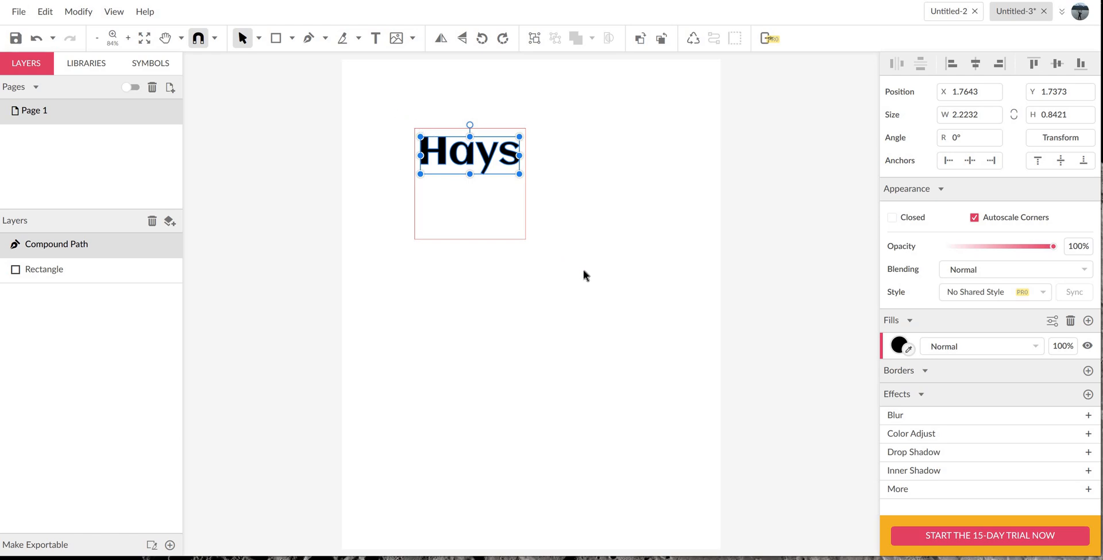
{"action": "left_click_drag", "start_coordinate": [584, 270], "coordinate": [392, 107]}
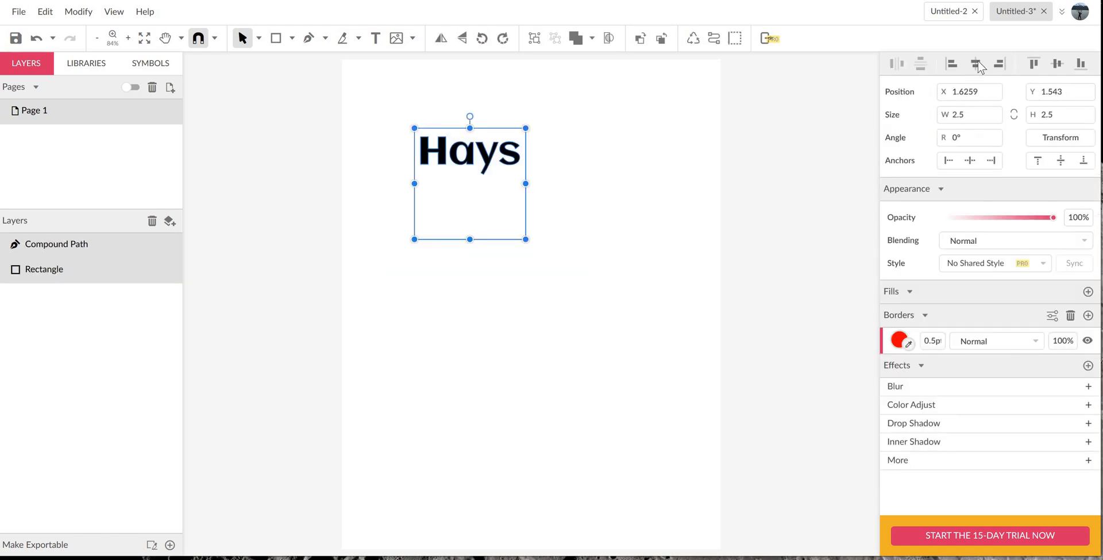
{"action": "left_click", "coordinate": [609, 210]}
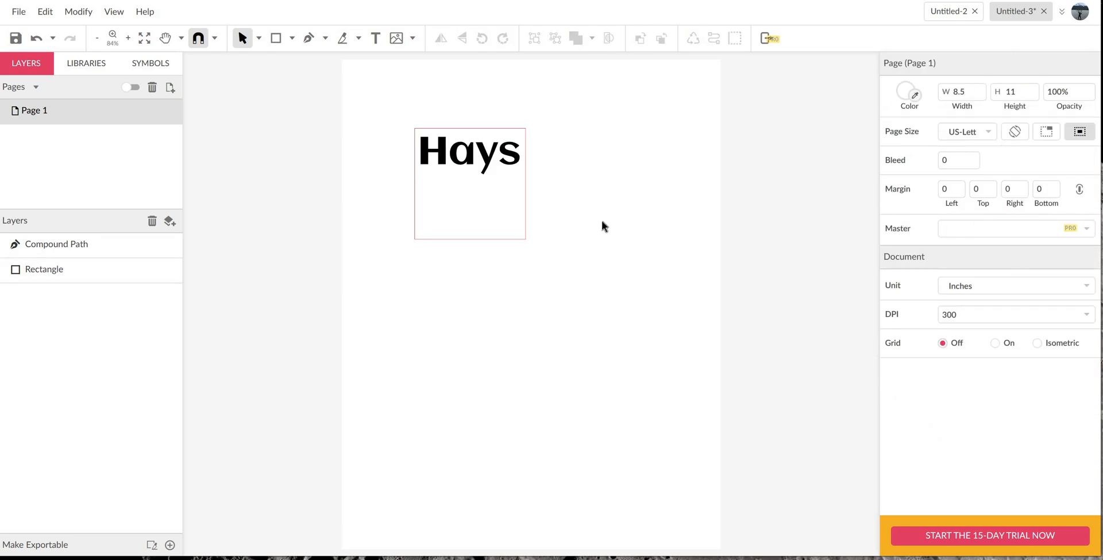
- Remove the name path's fill and give it a black 0.5 pt border
{"action": "left_click", "coordinate": [470, 154]}
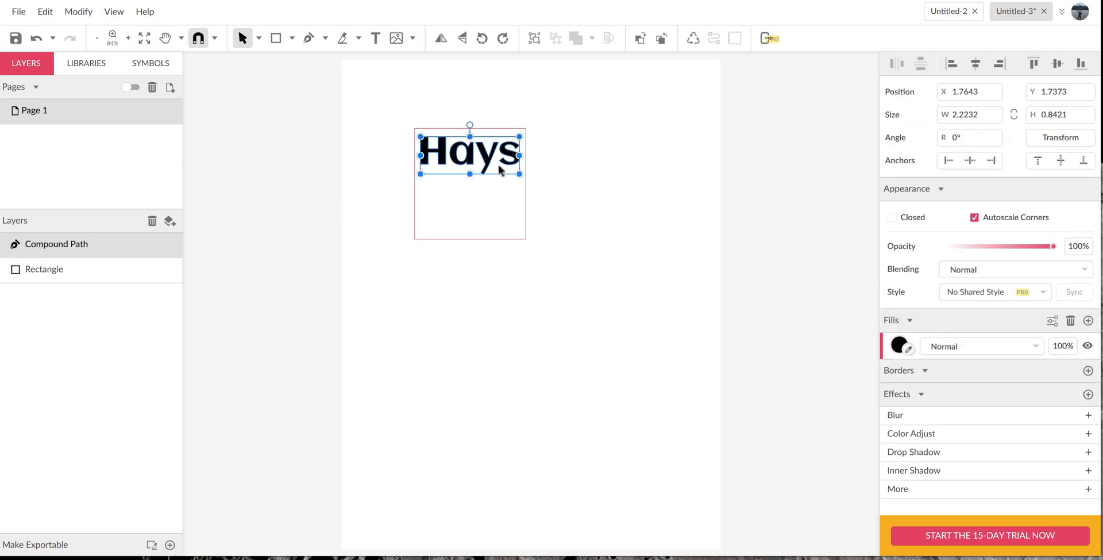
{"action": "left_click", "coordinate": [1071, 321]}
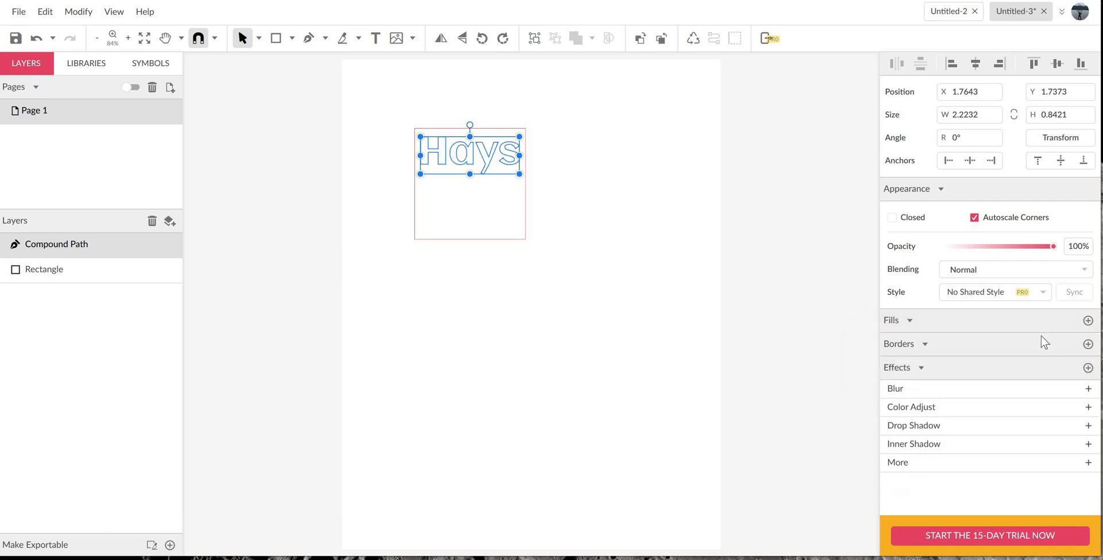
{"action": "left_click", "coordinate": [1089, 343]}
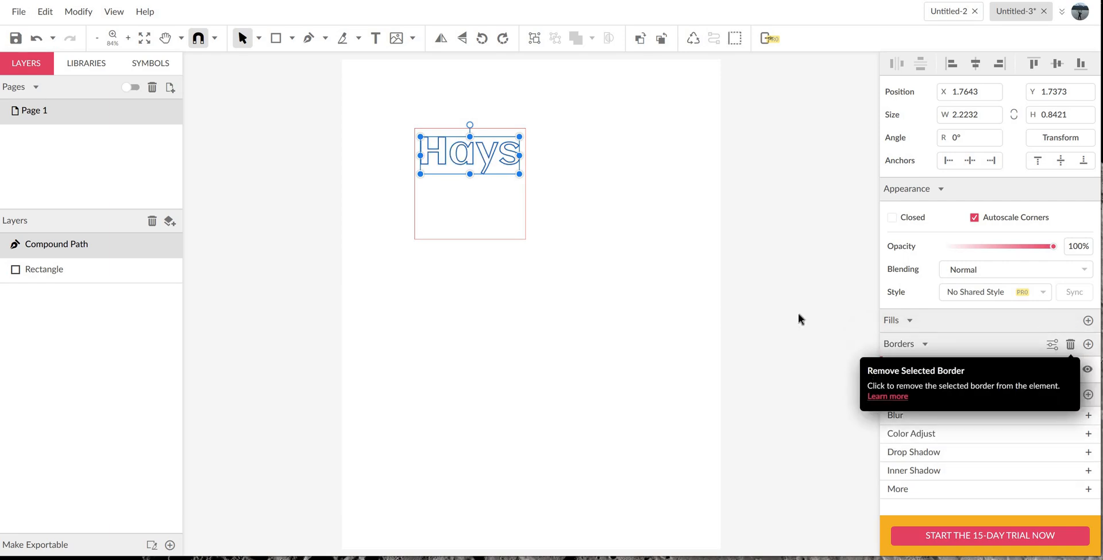
{"action": "left_click", "coordinate": [930, 370]}
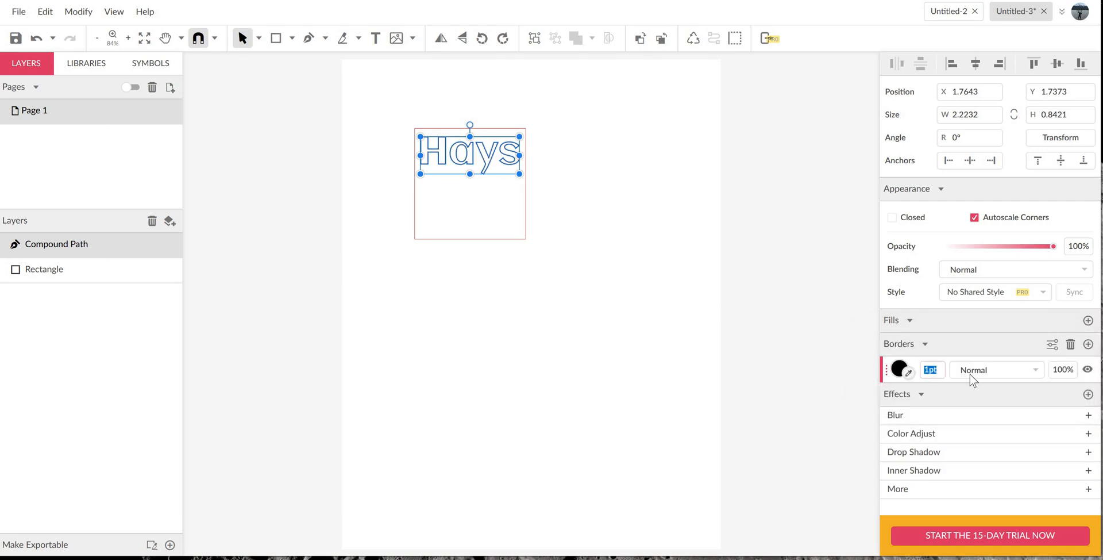
{"action": "type", "text": "0.5"}
{"action": "key", "text": "Return"}
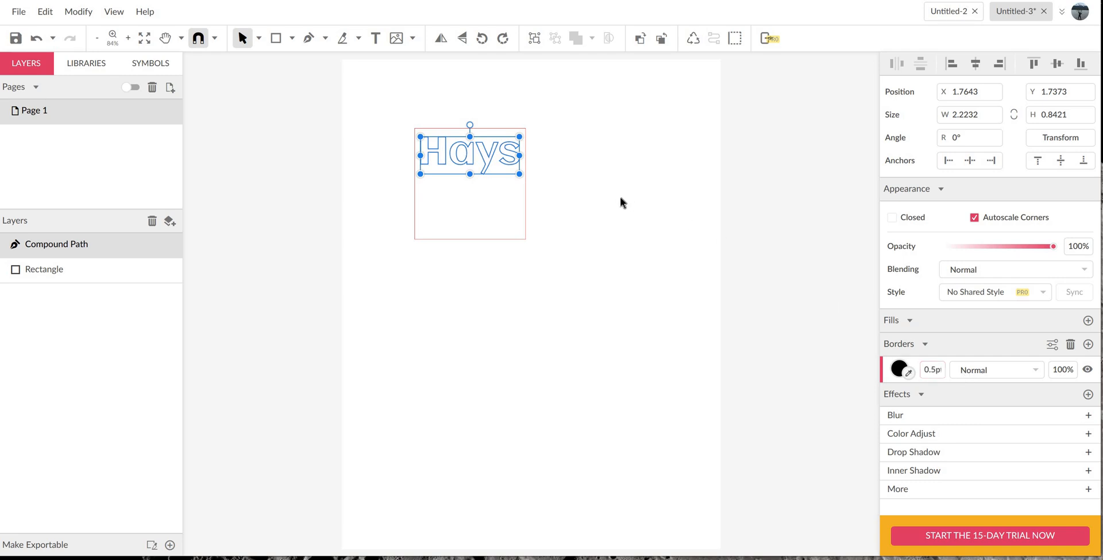
{"action": "left_click", "coordinate": [475, 178]}
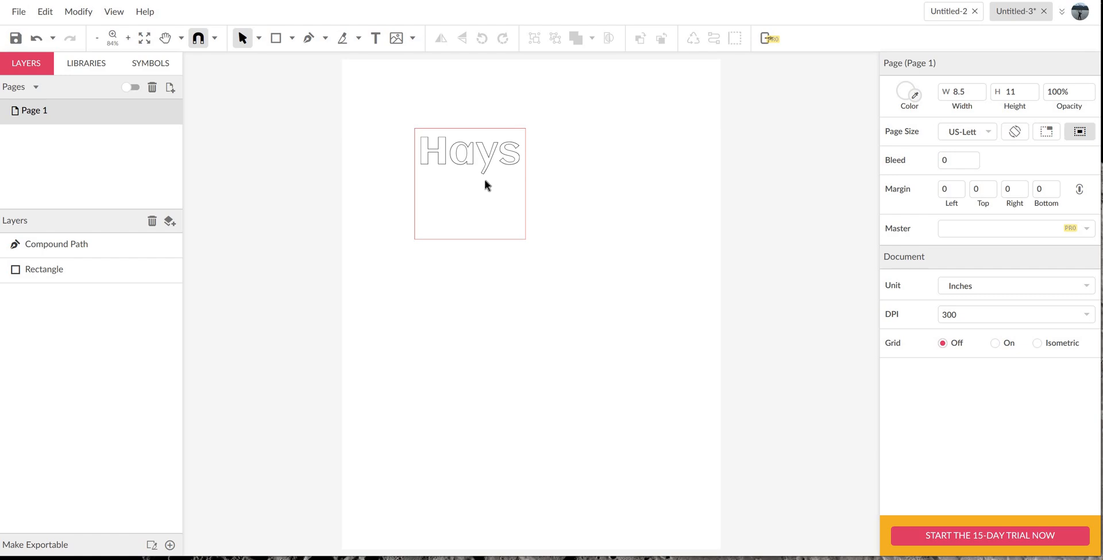
- Add a text box about 2 by 0.7 inches below the square, reading "3rd Period"
{"action": "scroll", "coordinate": [446, 176], "scroll_direction": "up", "scroll_amount": 5}
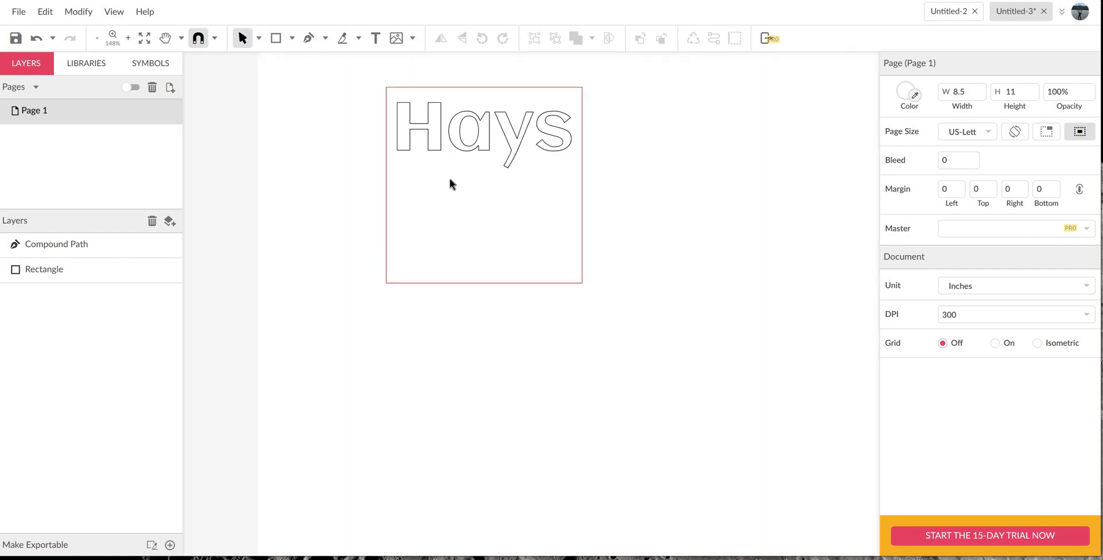
{"action": "scroll", "coordinate": [504, 95], "scroll_direction": "up", "scroll_amount": 1}
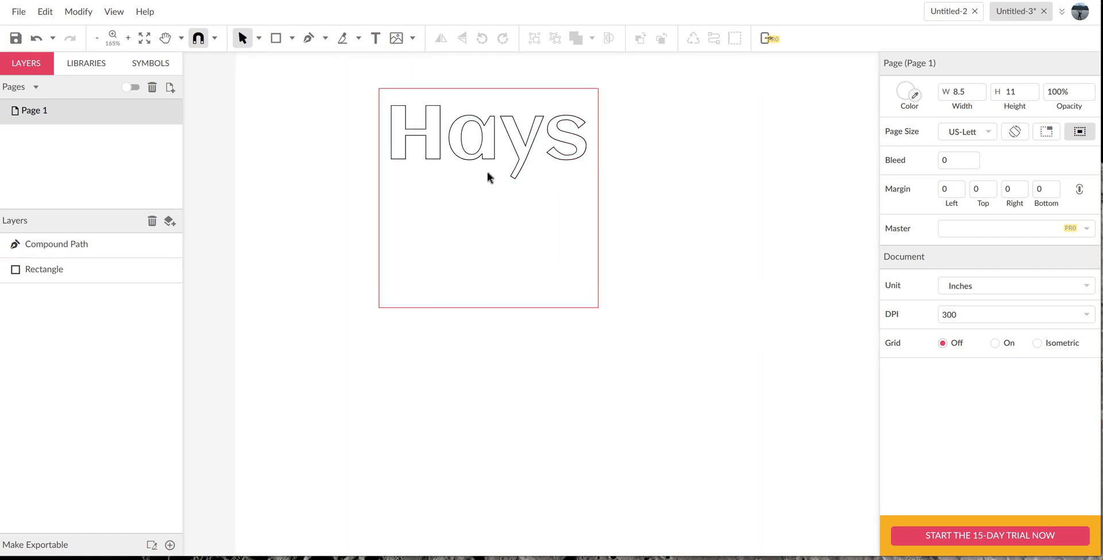
{"action": "scroll", "coordinate": [488, 173], "scroll_direction": "up", "scroll_amount": 2}
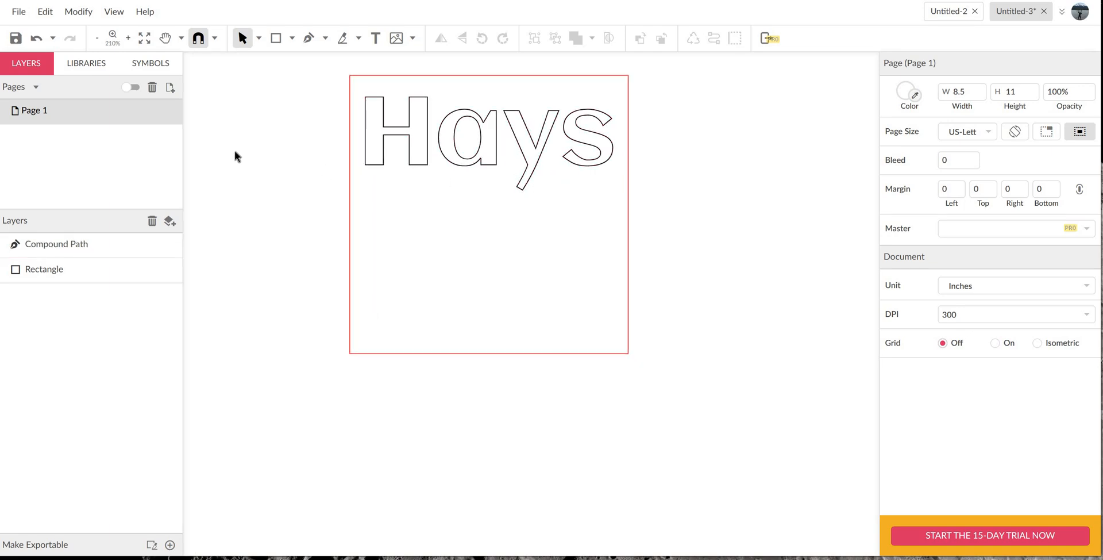
{"action": "left_click", "coordinate": [376, 38]}
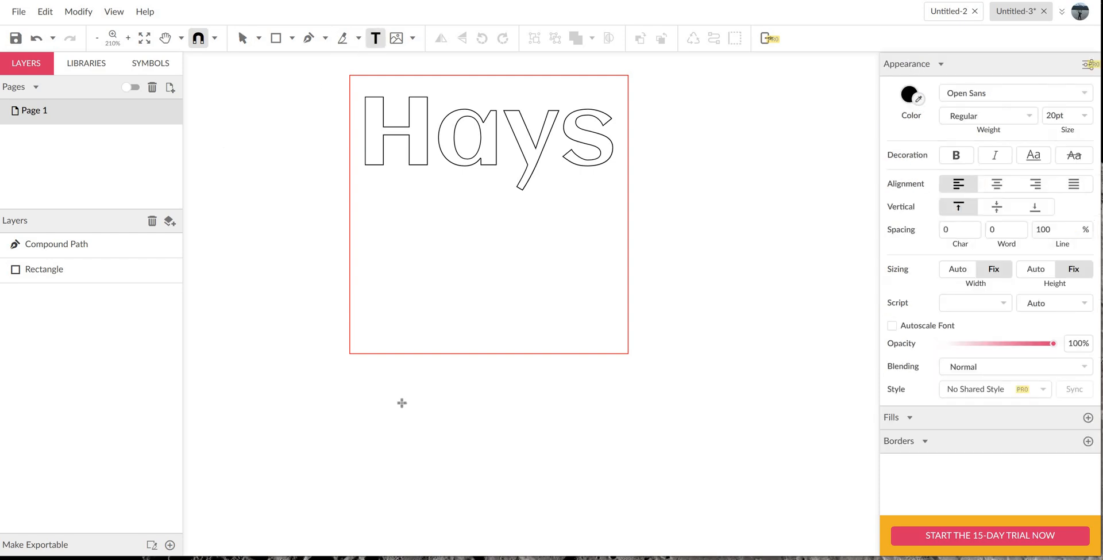
{"action": "left_click_drag", "start_coordinate": [394, 396], "coordinate": [616, 472]}
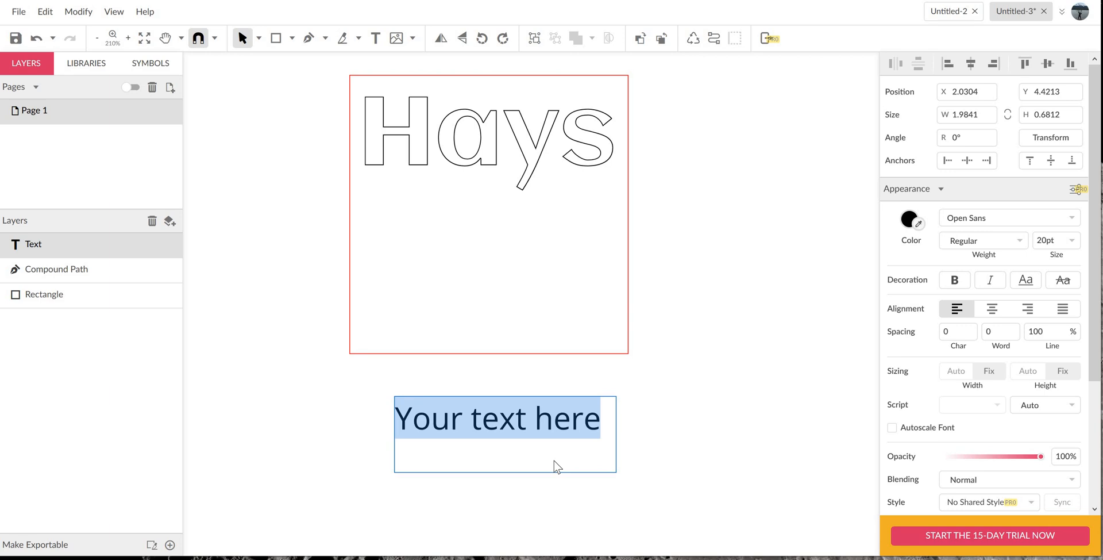
{"action": "type", "text": "3rdc"}
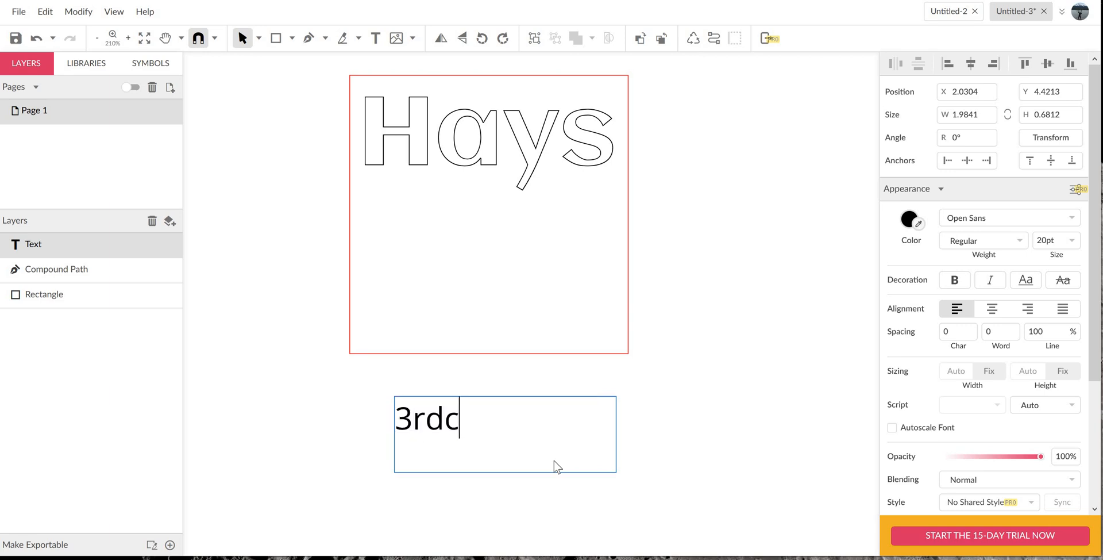
{"action": "key", "text": "BackSpace"}
{"action": "type", "text": "Period"}
- Set the whole "3rd Period" text in the Odibee Sans font
{"action": "left_click", "coordinate": [509, 423]}
{"action": "double_click", "coordinate": [544, 429]}
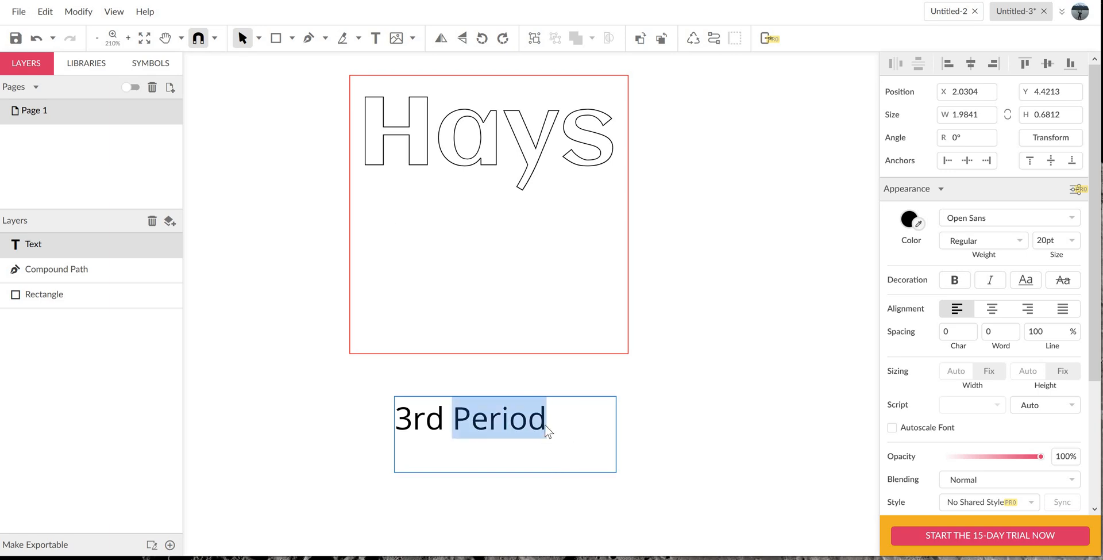
{"action": "left_click_drag", "start_coordinate": [545, 424], "coordinate": [388, 426]}
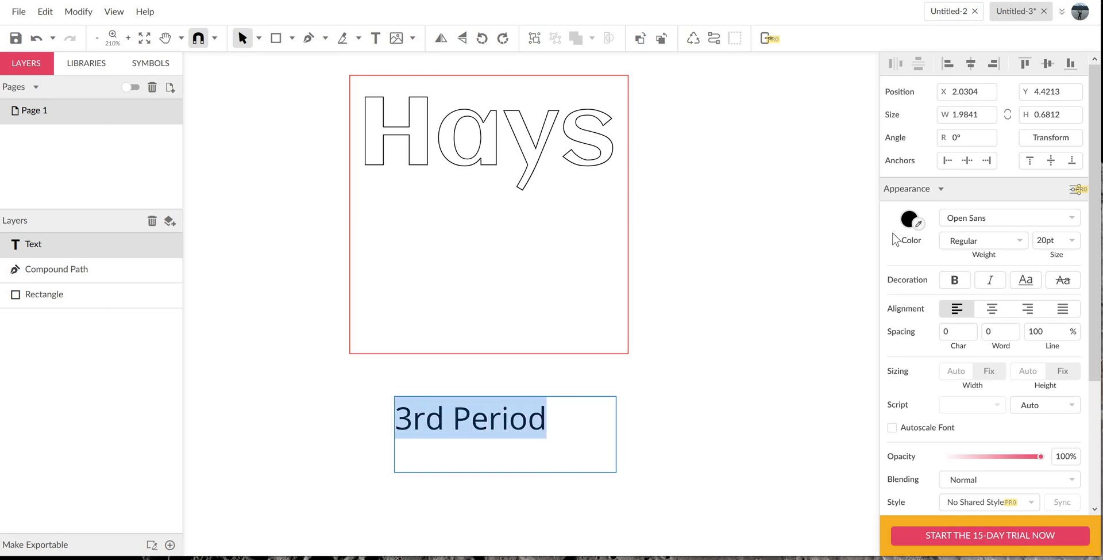
{"action": "left_click", "coordinate": [1074, 215]}
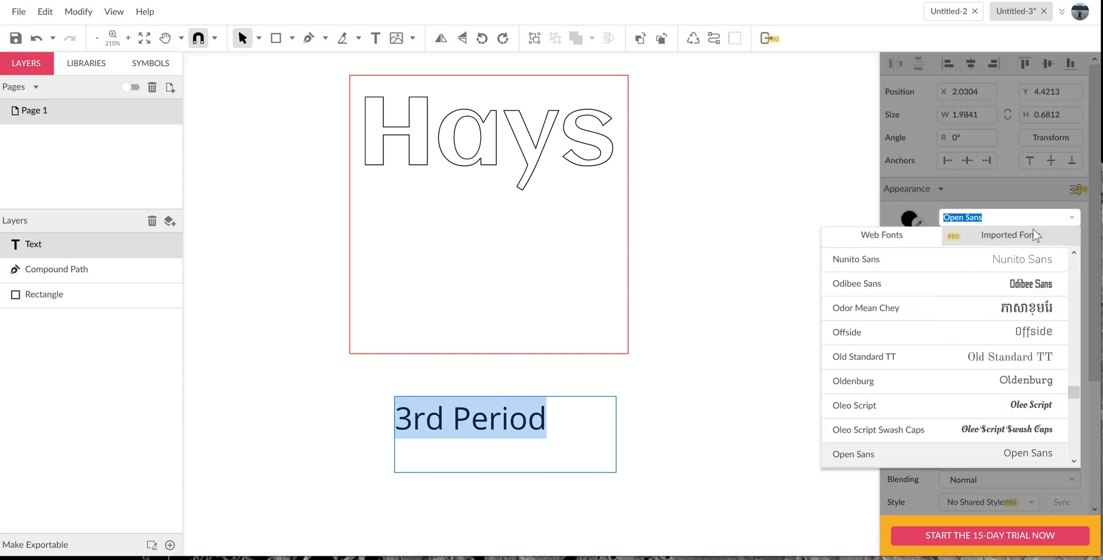
{"action": "left_click", "coordinate": [942, 283]}
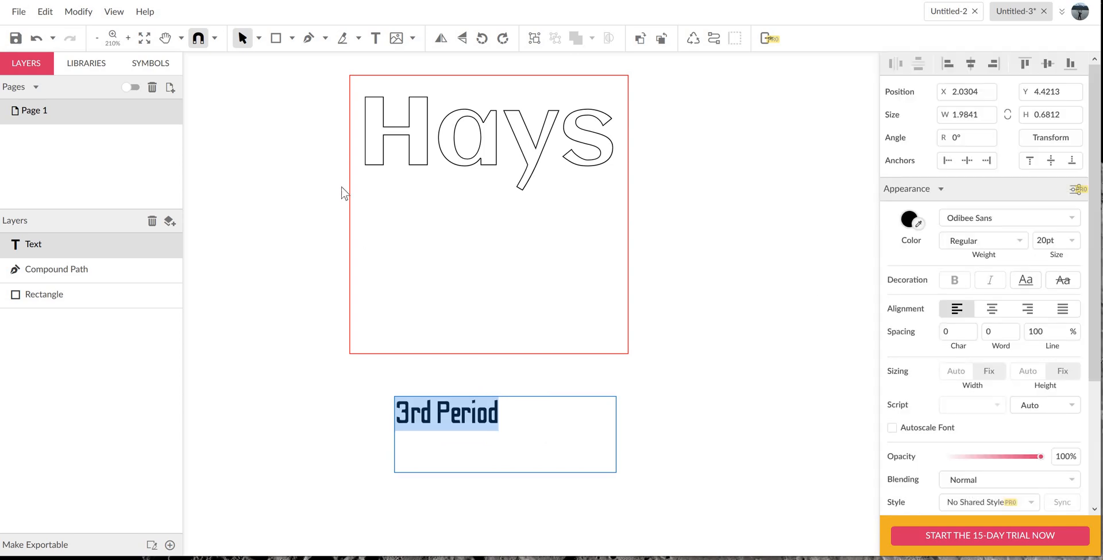
- Convert the "3rd Period" text to a path, scale it to about 1.4 by 0.33 inches and center it below the name
{"action": "key", "text": "Escape"}
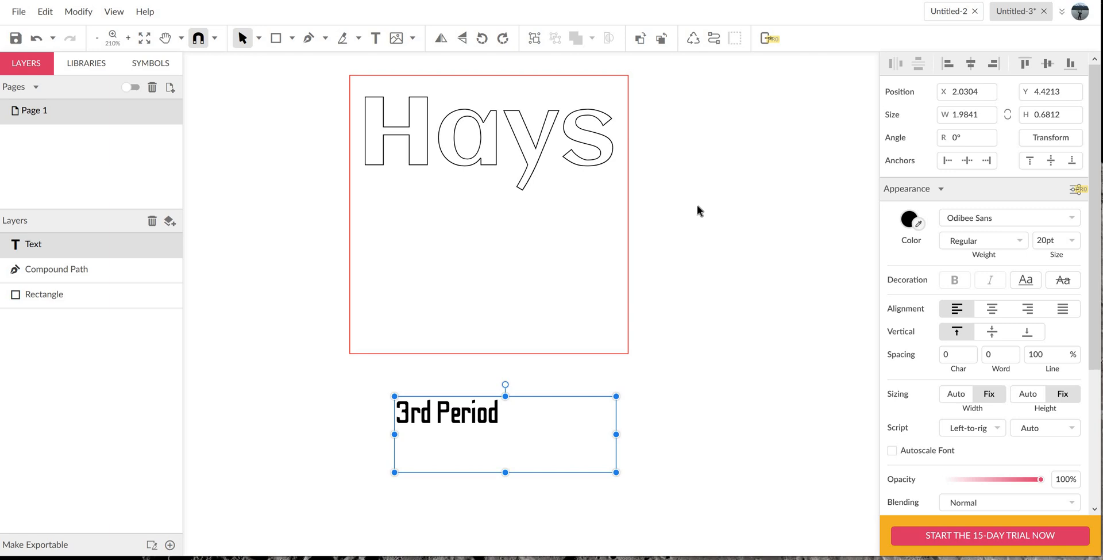
{"action": "left_click", "coordinate": [714, 38]}
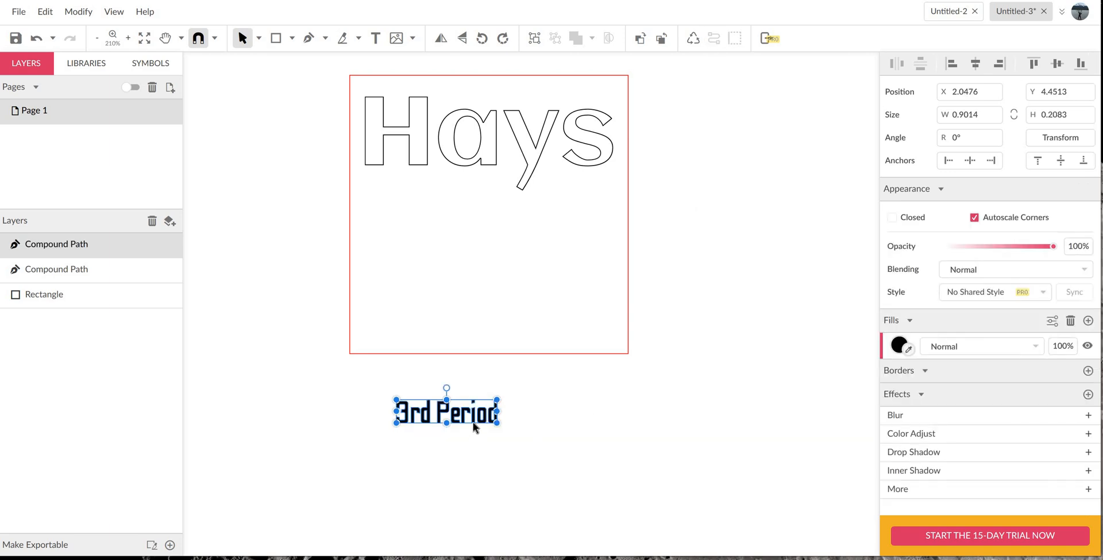
{"action": "left_click_drag", "start_coordinate": [495, 418], "coordinate": [532, 248]}
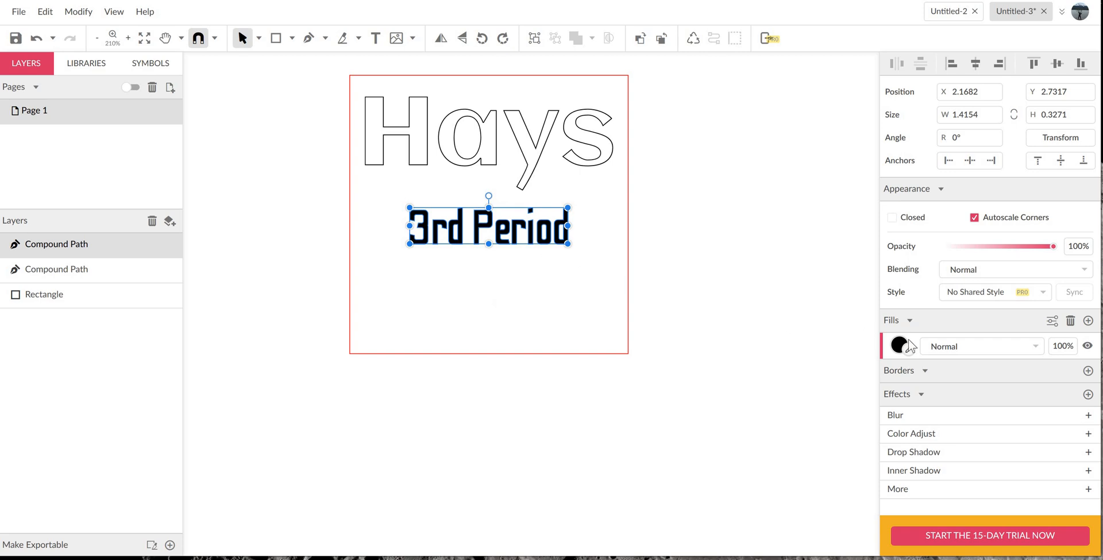
- Replace the "3rd Period" path's fill with a black 0.5 pt border
{"action": "left_click", "coordinate": [1070, 321]}
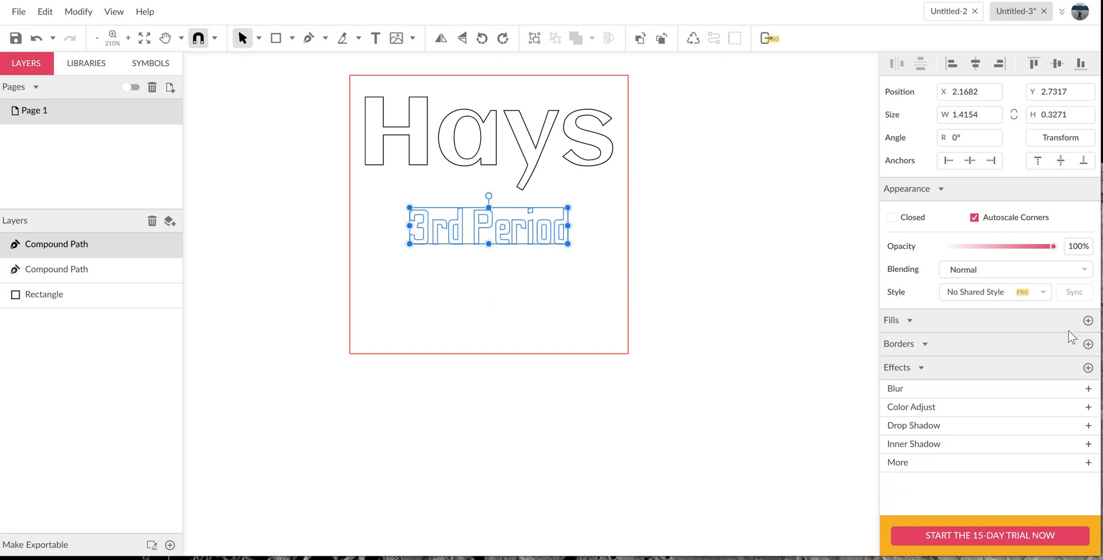
{"action": "left_click", "coordinate": [1087, 344]}
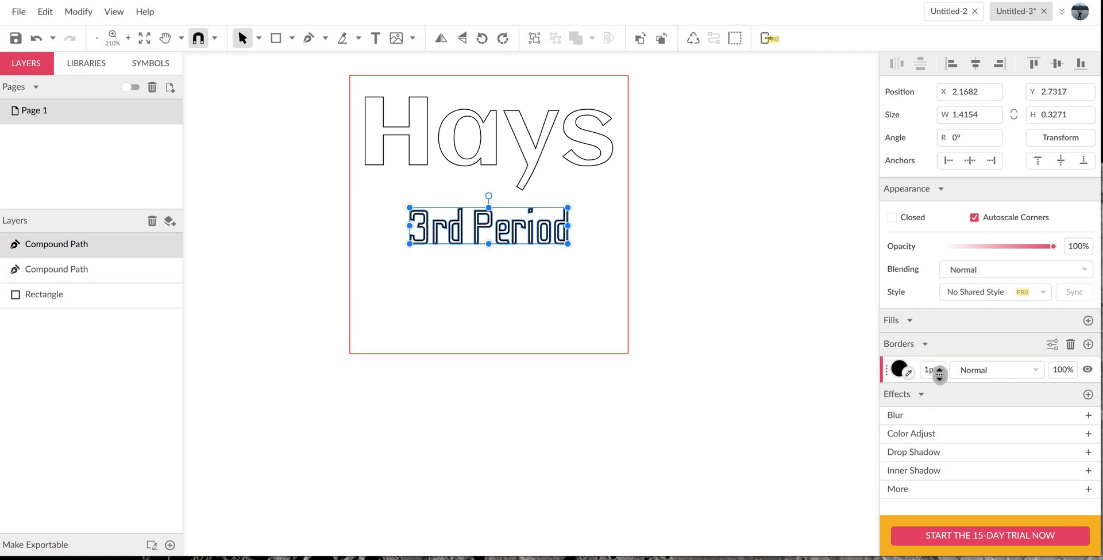
{"action": "double_click", "coordinate": [938, 370]}
{"action": "type", "text": ".5"}
{"action": "key", "text": "Return"}
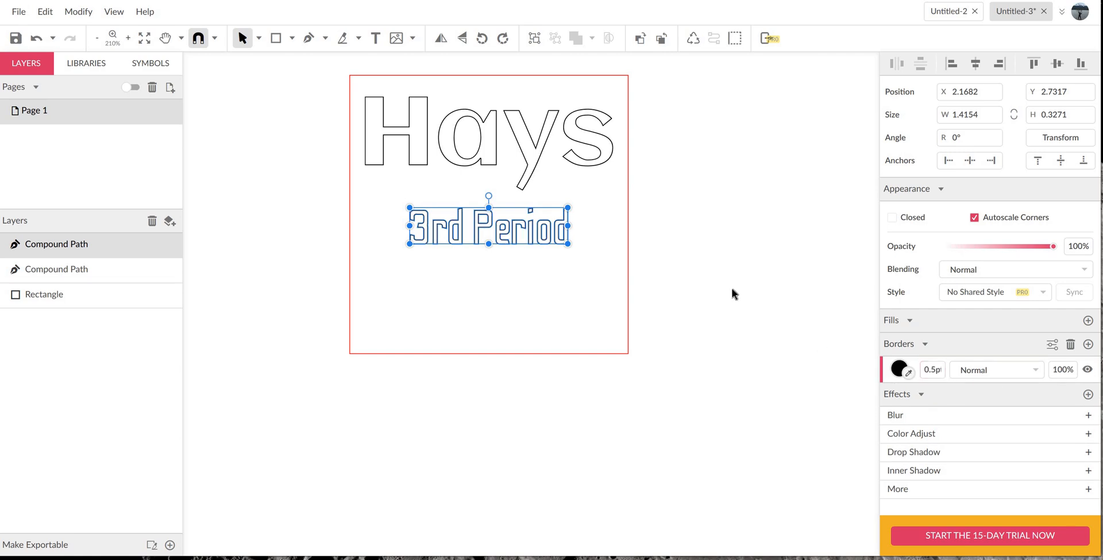
{"action": "left_click", "coordinate": [732, 289]}
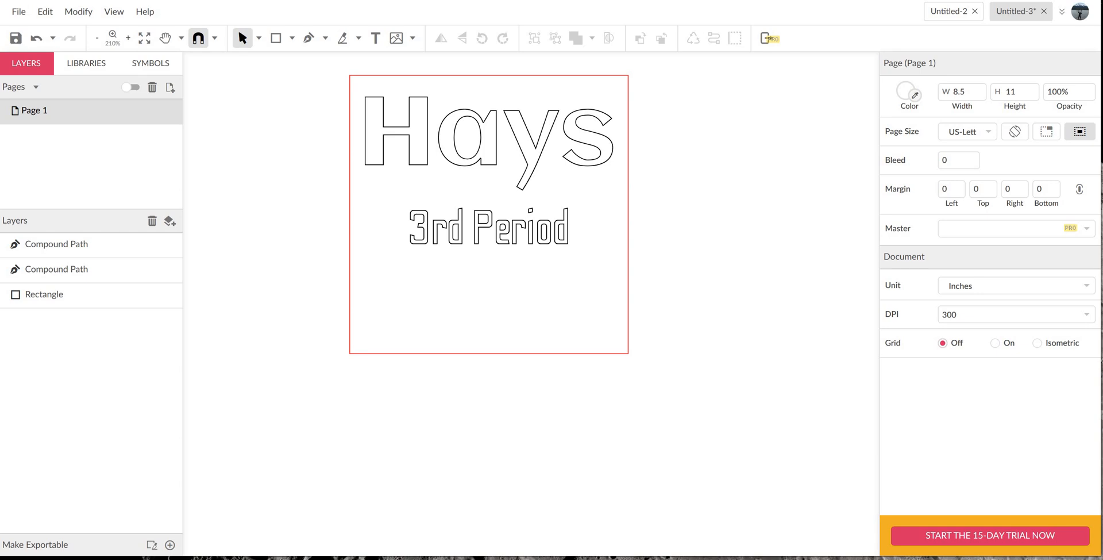
- Draw a circle about 1.24 inches in diameter below the red square
{"action": "left_click", "coordinate": [293, 39]}
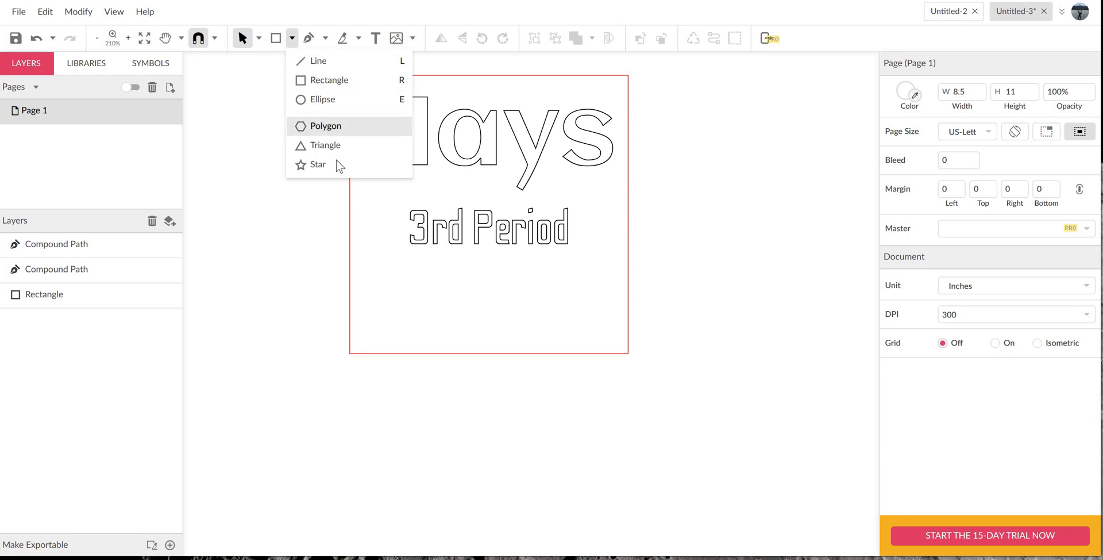
{"action": "left_click", "coordinate": [323, 100]}
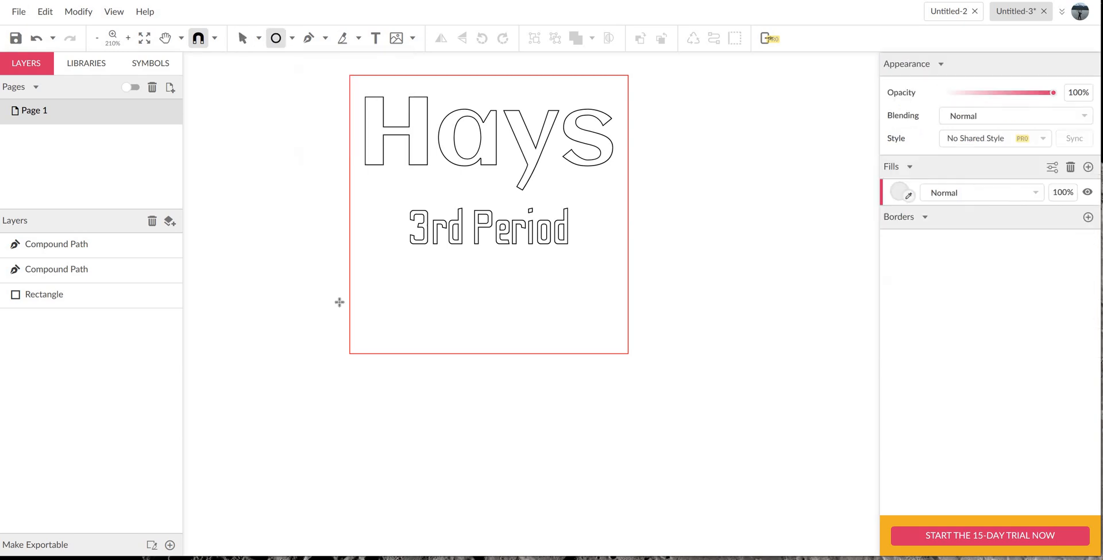
{"action": "left_click_drag", "start_coordinate": [381, 392], "coordinate": [519, 471]}
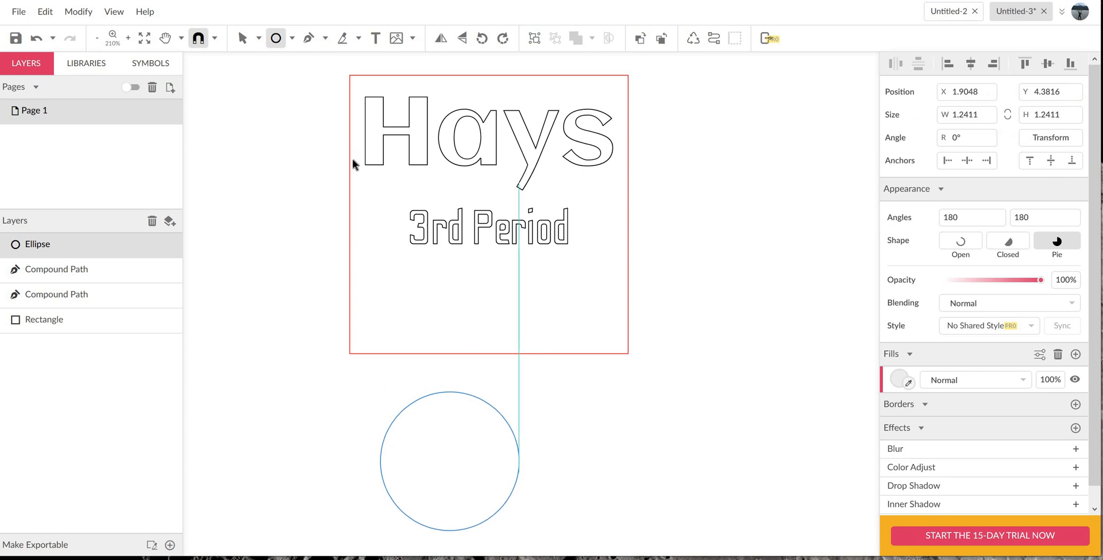
- Draw a star about 0.97 by 0.92 inches overlapping the circle's upper part and set it to 13 points
{"action": "left_click", "coordinate": [292, 38]}
{"action": "left_click", "coordinate": [318, 165]}
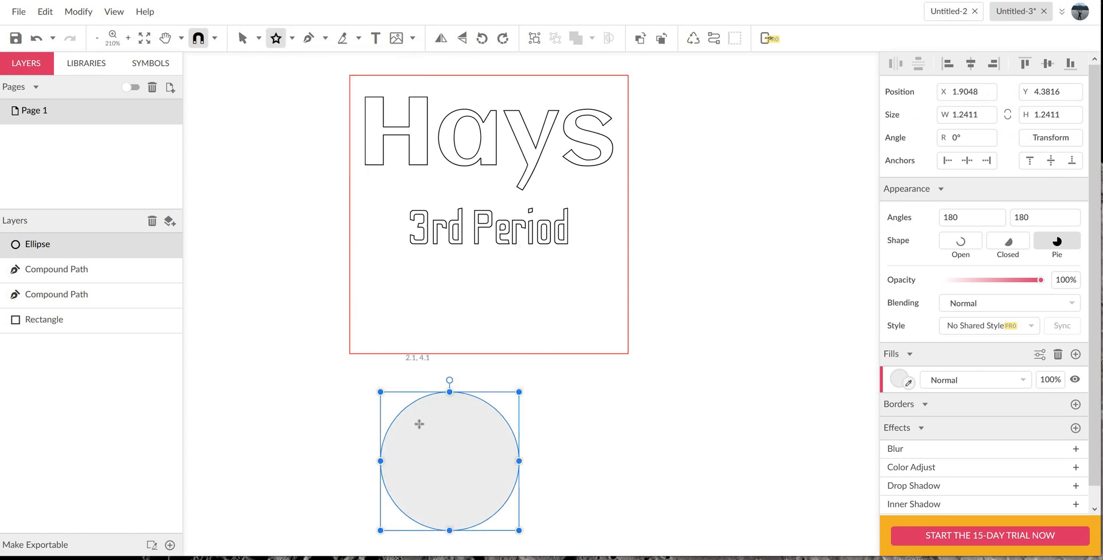
{"action": "left_click_drag", "start_coordinate": [417, 418], "coordinate": [452, 462]}
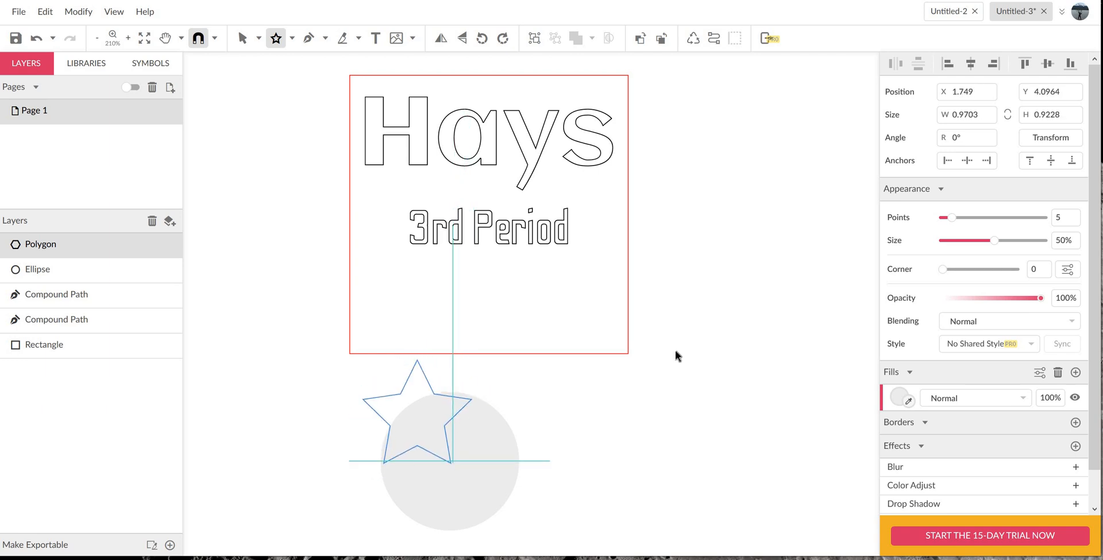
{"action": "left_click", "coordinate": [1068, 218]}
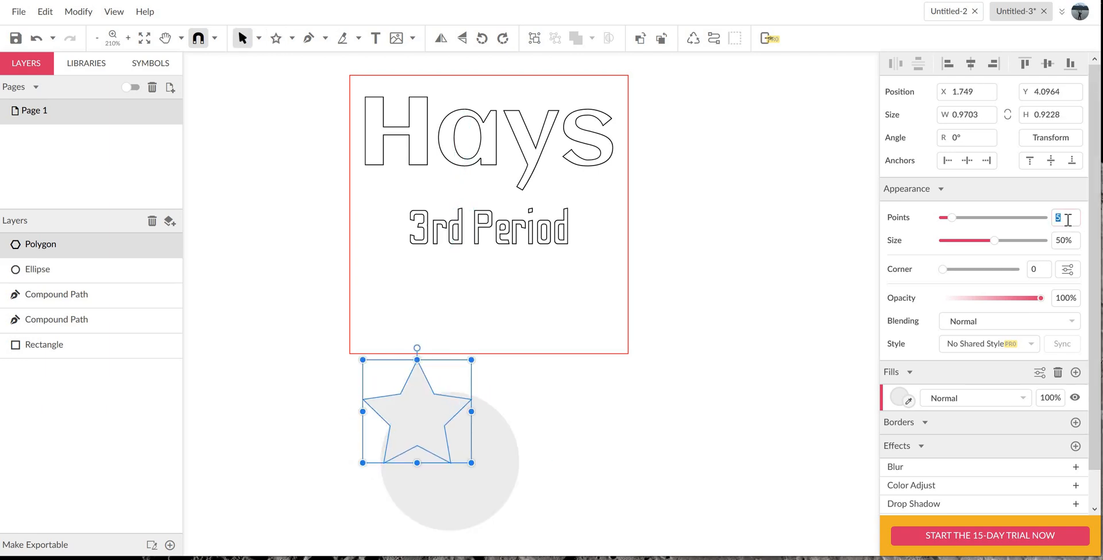
{"action": "key", "text": "Return"}
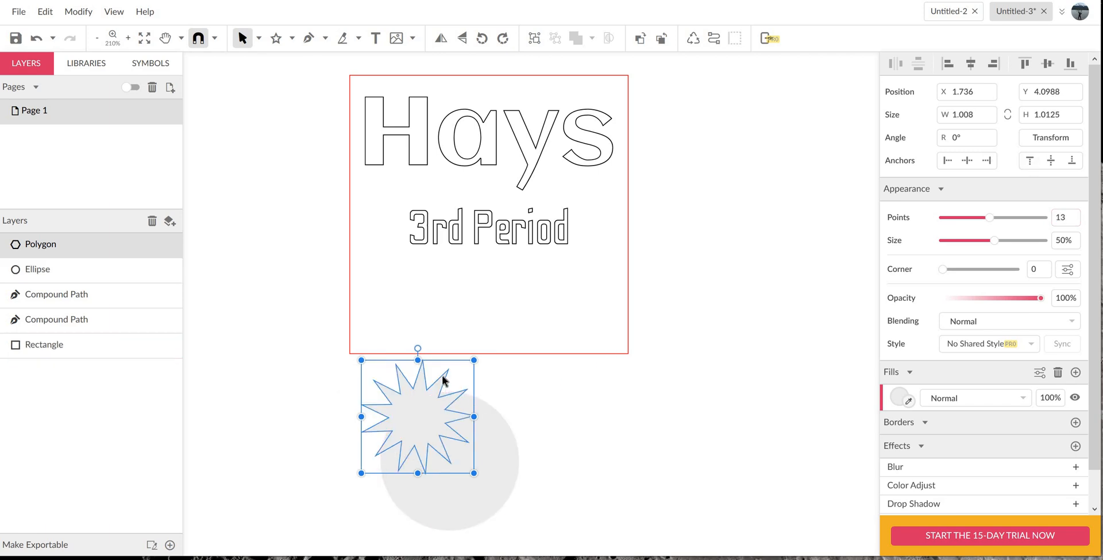
- Center the 13-point star inside the circle
{"action": "left_click_drag", "start_coordinate": [466, 402], "coordinate": [577, 538]}
{"action": "left_click_drag", "start_coordinate": [613, 510], "coordinate": [613, 509]}
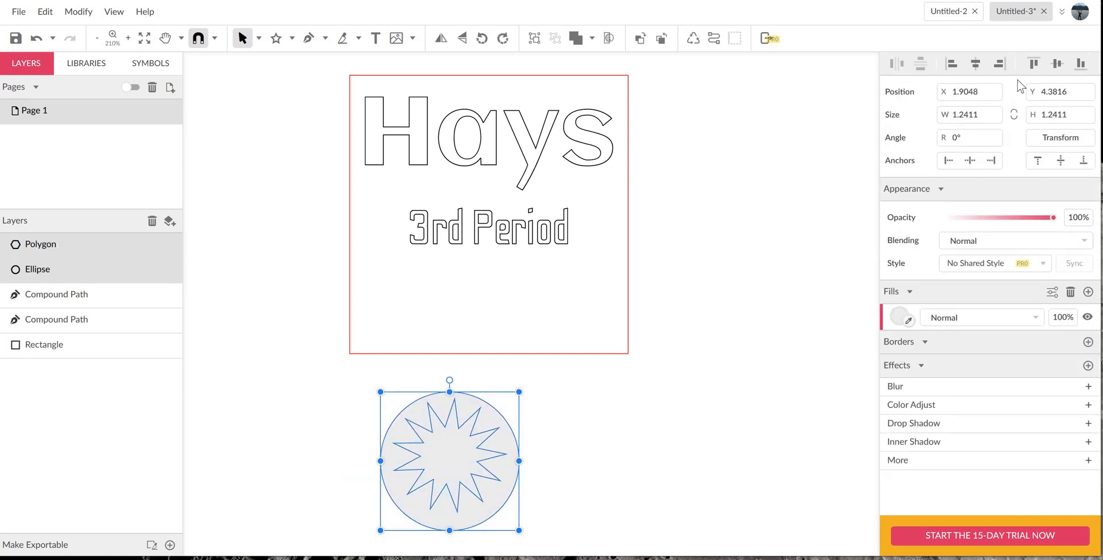
{"action": "left_click", "coordinate": [1057, 62]}
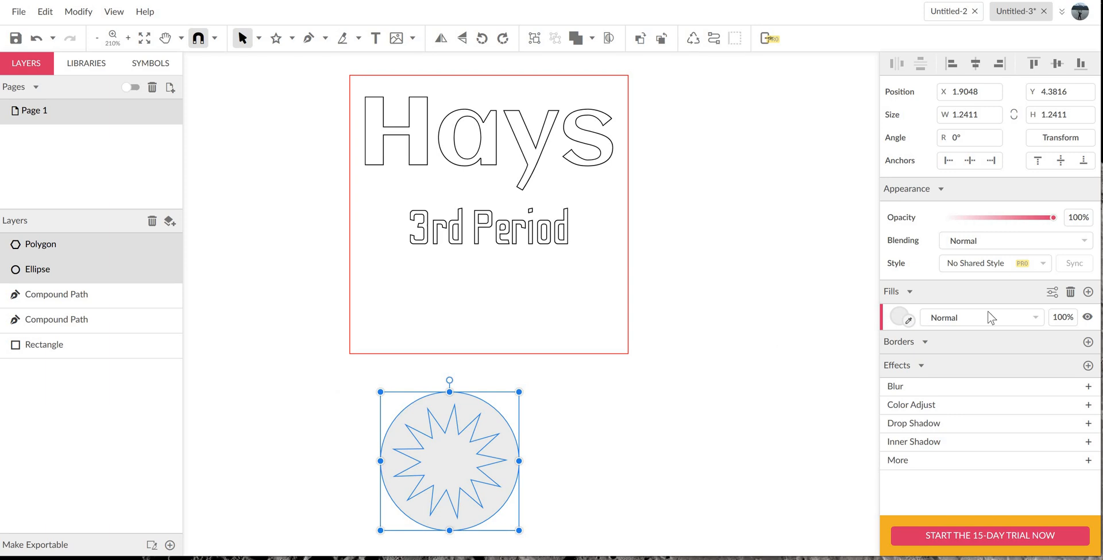
- Replace the fills of the 13-point star and circle with a black 0.5 pt border
{"action": "left_click", "coordinate": [1072, 291]}
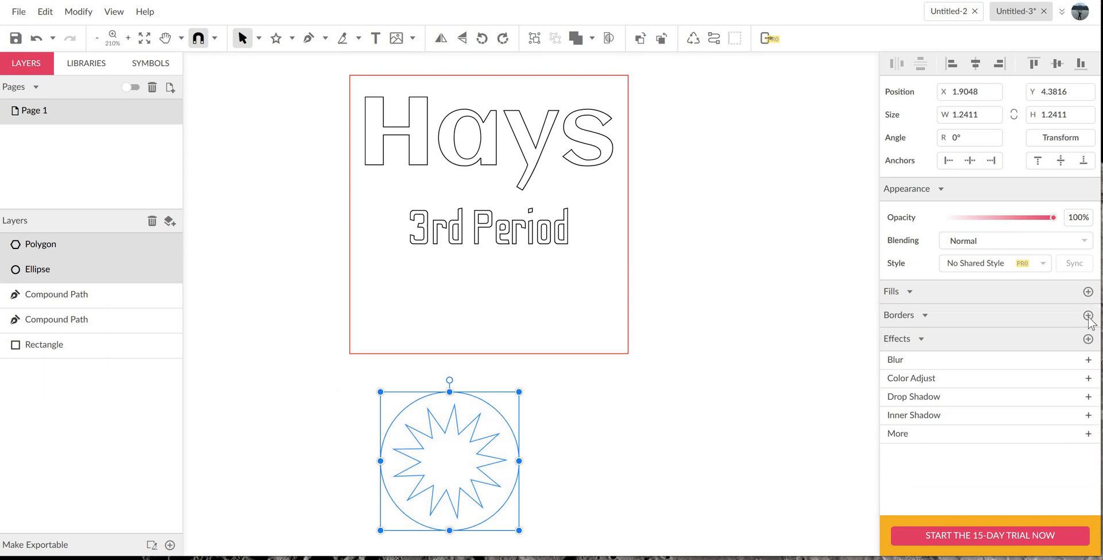
{"action": "left_click", "coordinate": [1088, 315]}
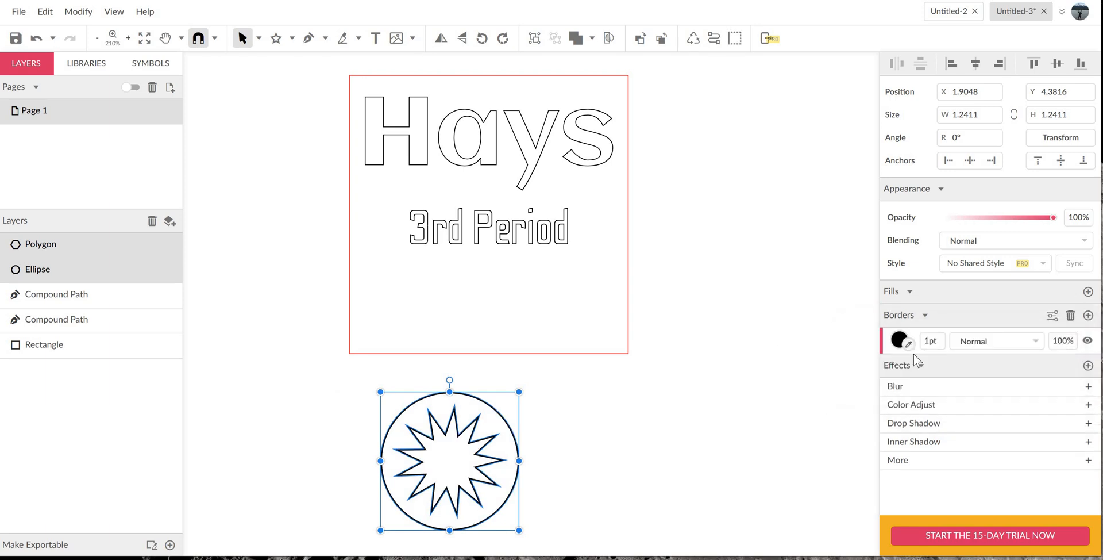
{"action": "left_click", "coordinate": [936, 342]}
{"action": "type", "text": ".5"}
{"action": "key", "text": "Return"}
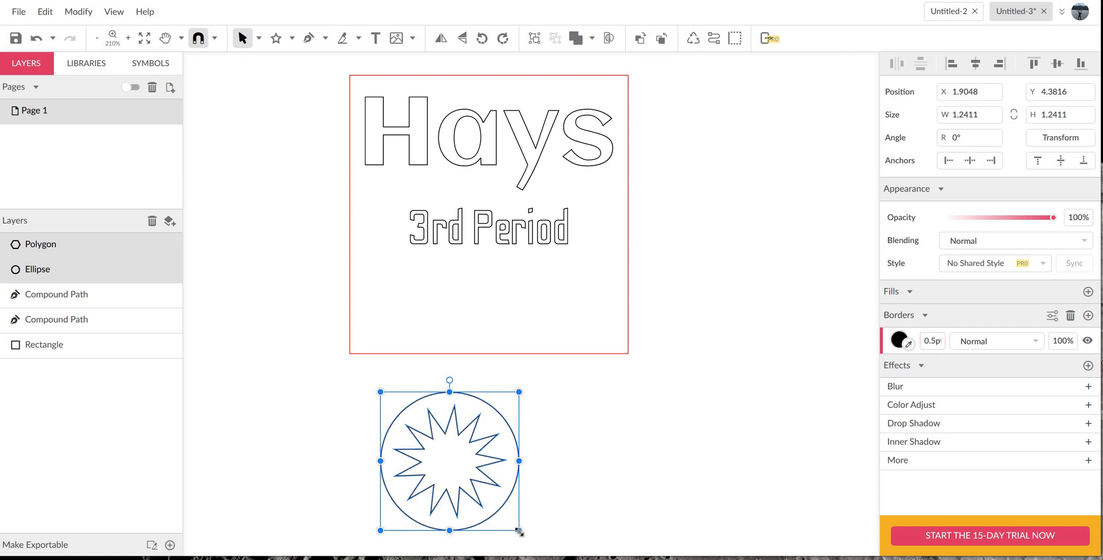
- Scale the circle and star to about 0.97 inches inside the red square, and fit "3rd Period" above them at about 1.08 by 0.25 inches
{"action": "left_click_drag", "start_coordinate": [519, 530], "coordinate": [487, 470]}
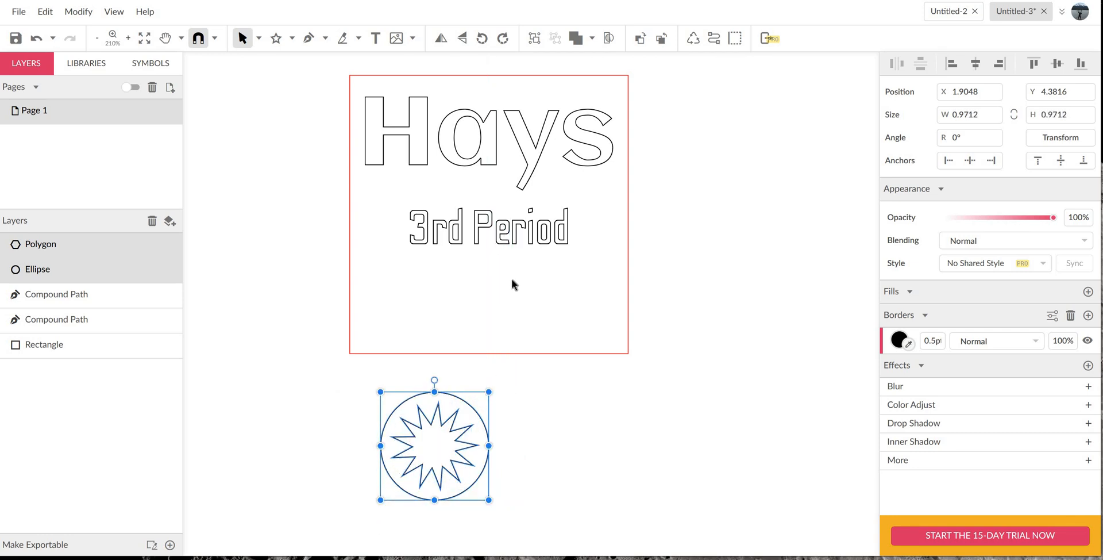
{"action": "left_click_drag", "start_coordinate": [471, 428], "coordinate": [521, 287]}
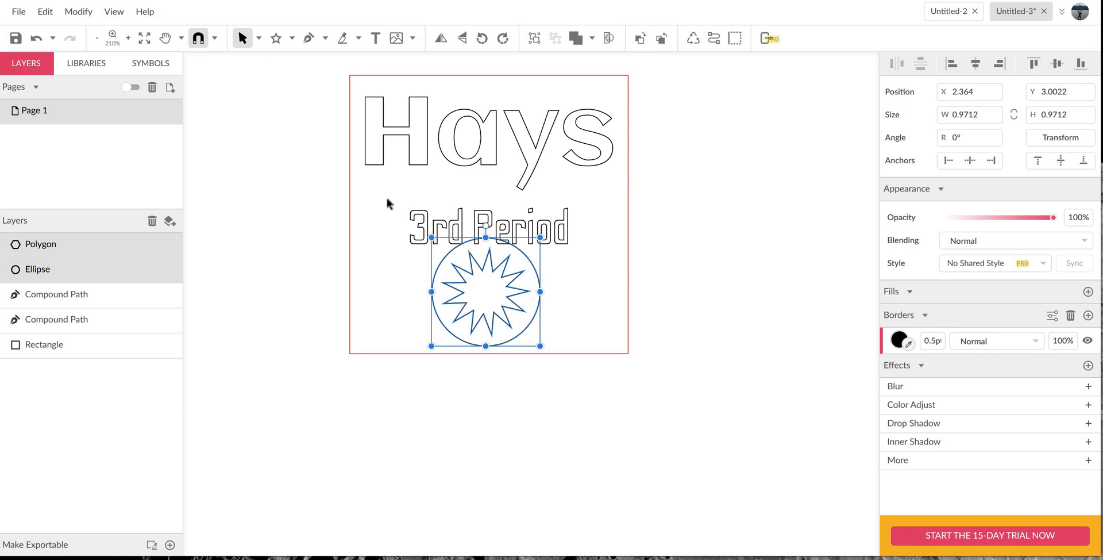
{"action": "left_click_drag", "start_coordinate": [382, 195], "coordinate": [540, 198]}
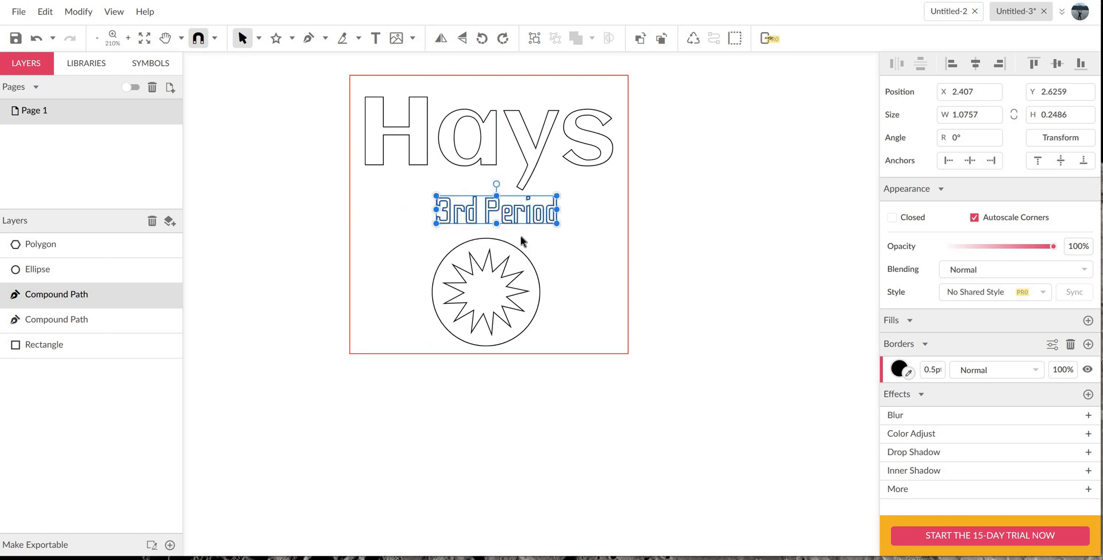
{"action": "left_click", "coordinate": [698, 216]}
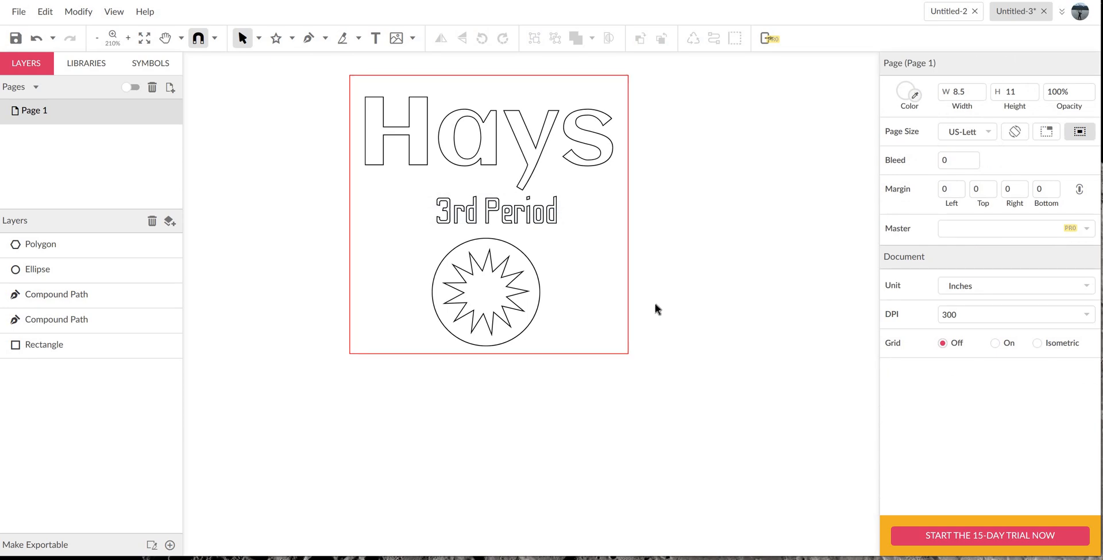
- Examine the border settings of the red square, and of the name, "3rd Period", circle and star together
{"action": "left_click", "coordinate": [628, 257]}
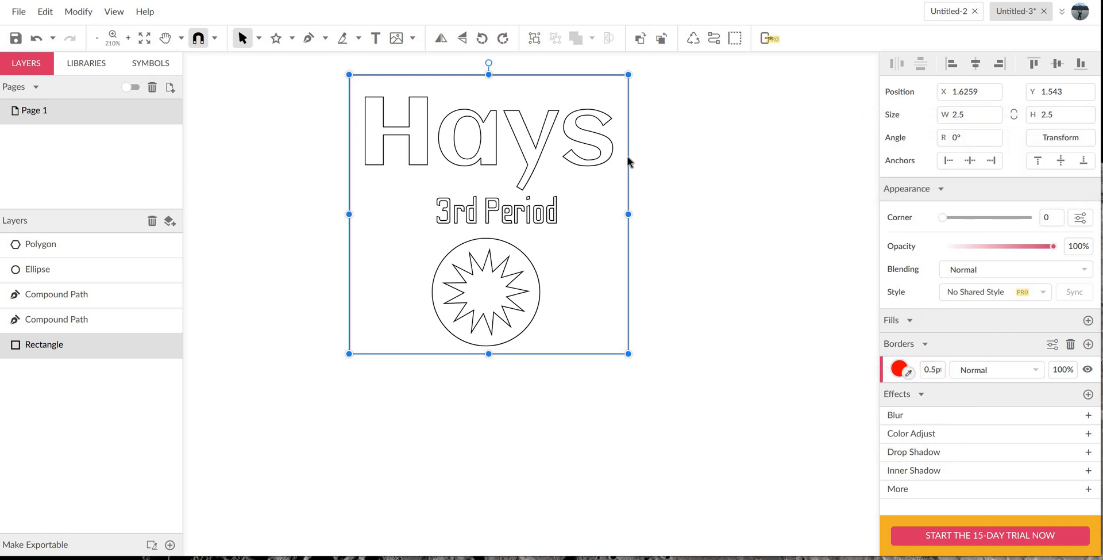
{"action": "left_click", "coordinate": [533, 213]}
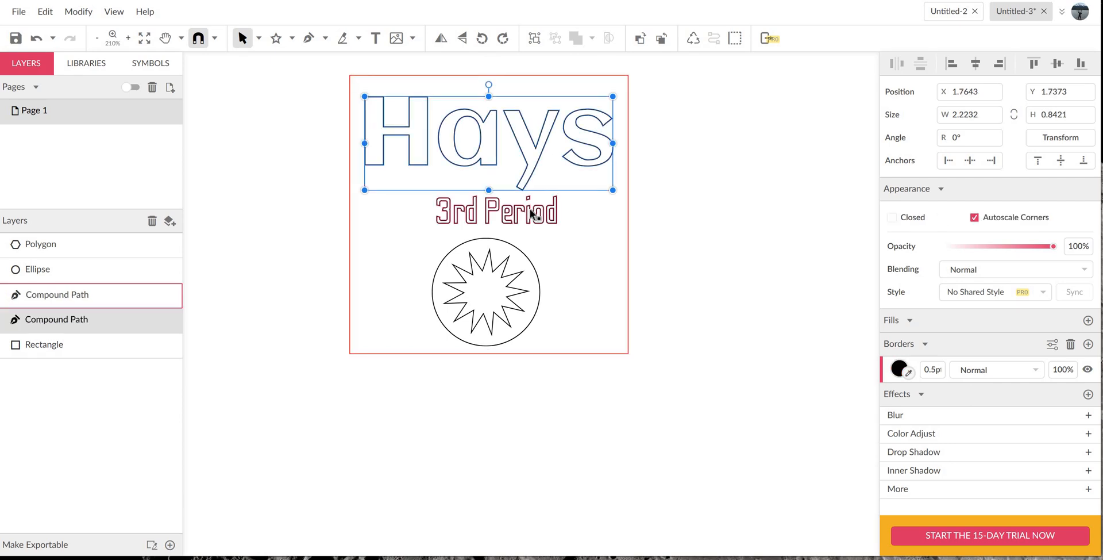
{"action": "left_click", "coordinate": [525, 237], "text": "shift"}
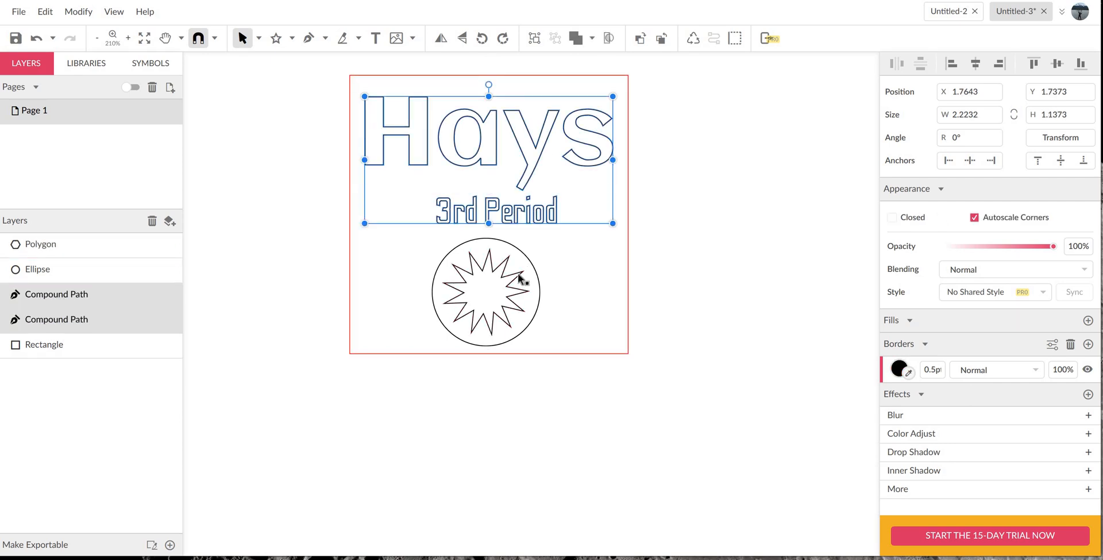
{"action": "left_click", "coordinate": [523, 269], "text": "shift"}
{"action": "left_click", "coordinate": [534, 266], "text": "shift"}
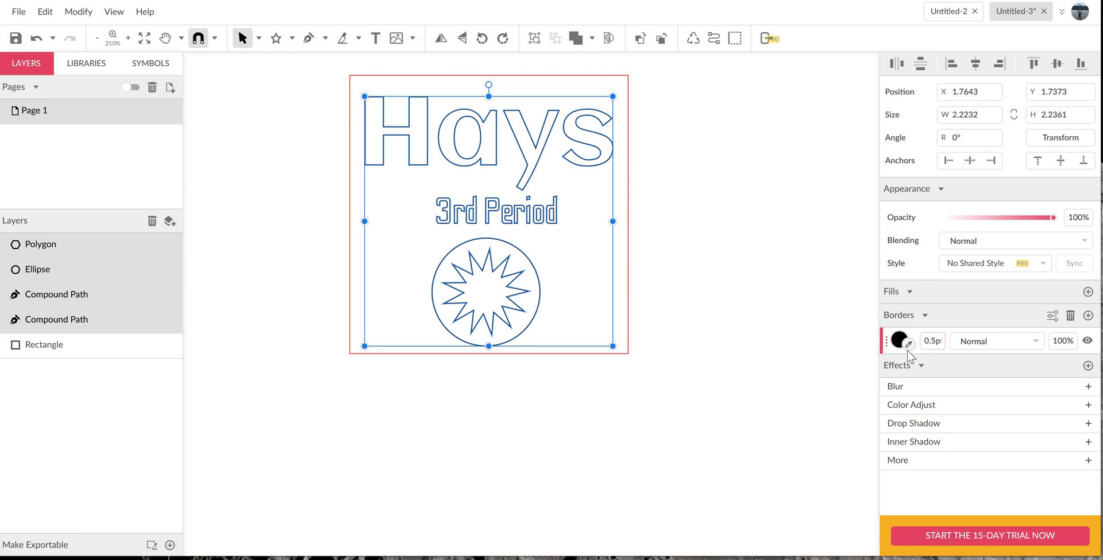
{"action": "left_click", "coordinate": [759, 321]}
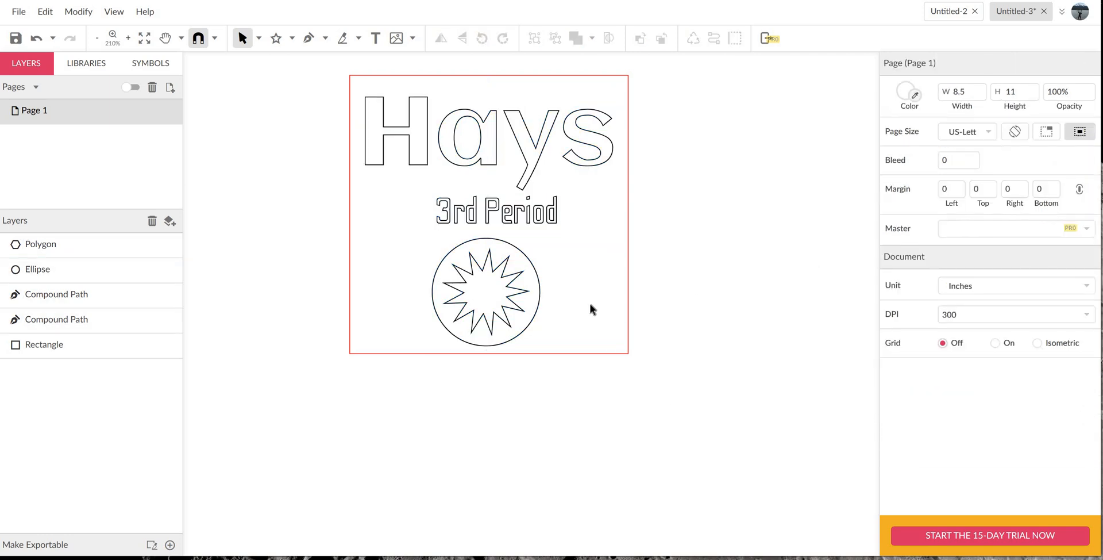
- Draw a rectangle about 2.08 by 0.55 inches below the red square and a circle about 1.05 inches in diameter over it
{"action": "left_click", "coordinate": [291, 38]}
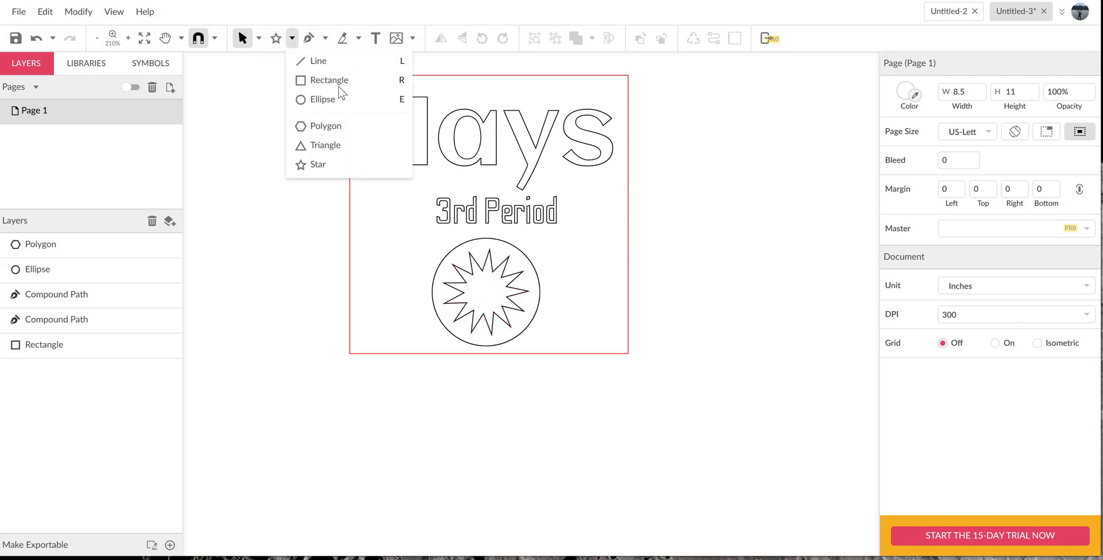
{"action": "left_click", "coordinate": [331, 81]}
{"action": "left_click_drag", "start_coordinate": [381, 409], "coordinate": [613, 469]}
{"action": "left_click", "coordinate": [291, 38]}
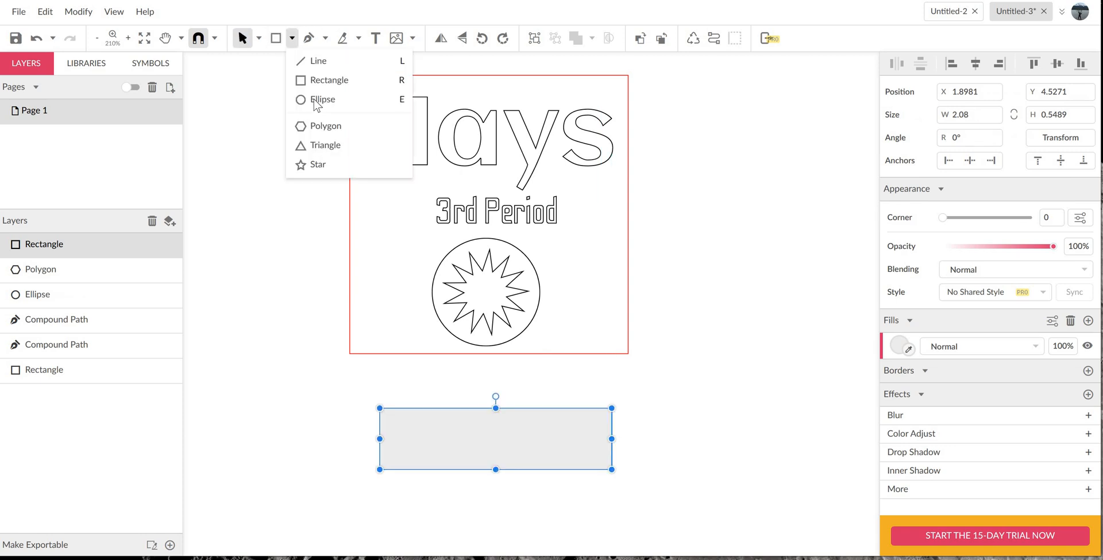
{"action": "left_click", "coordinate": [321, 100]}
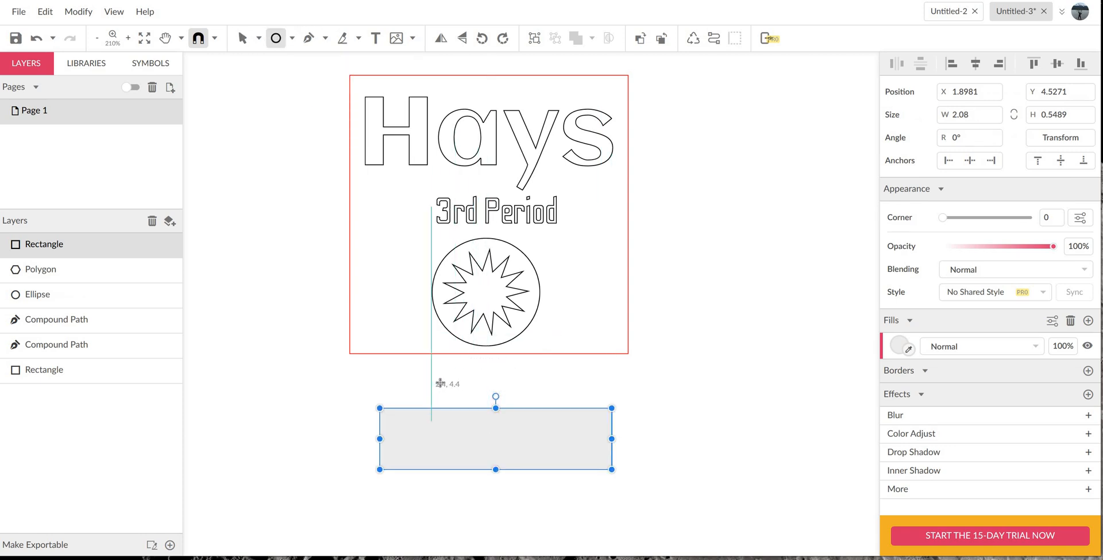
{"action": "left_click_drag", "start_coordinate": [442, 382], "coordinate": [540, 500]}
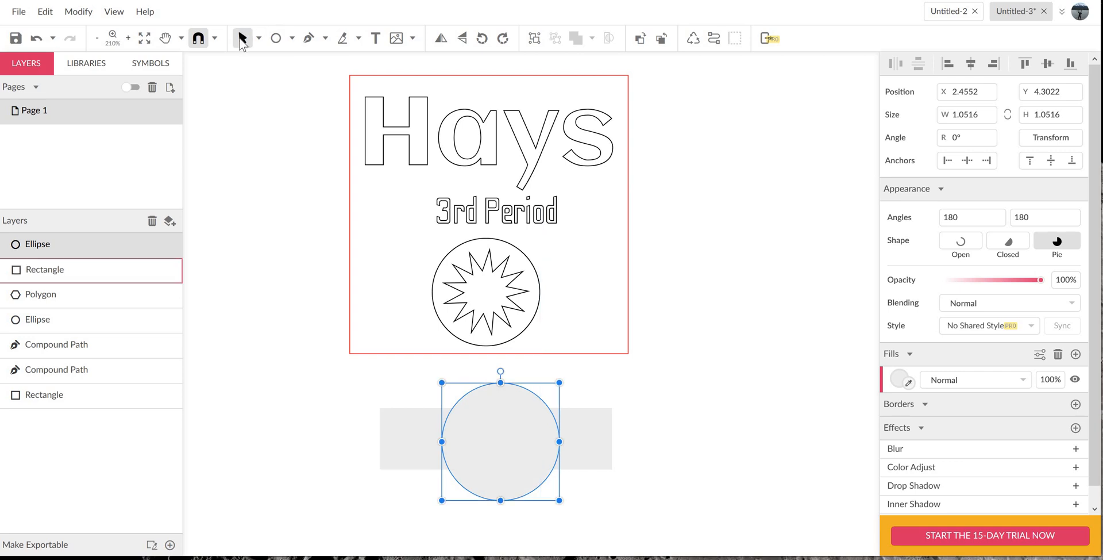
- Center the new circle and rectangle on each other and merge them into one compound shape
{"action": "left_click_drag", "start_coordinate": [354, 384], "coordinate": [635, 479]}
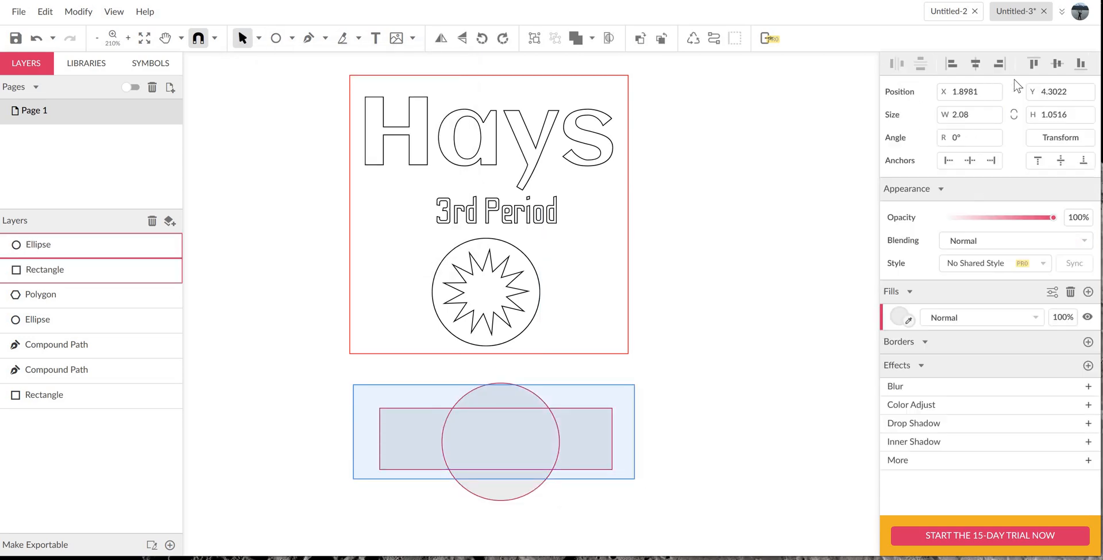
{"action": "left_click", "coordinate": [971, 61]}
{"action": "left_click", "coordinate": [1058, 63]}
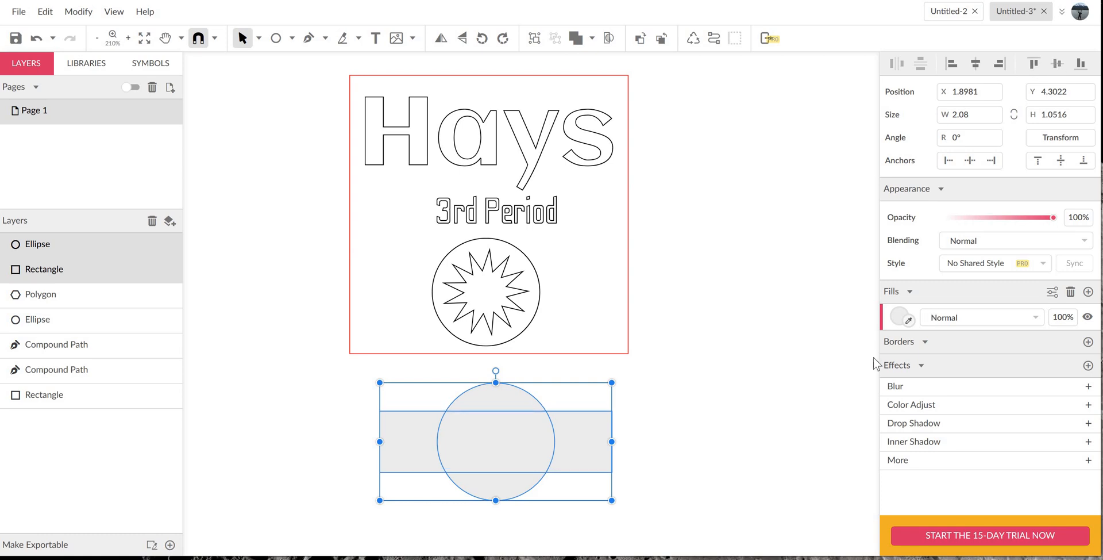
{"action": "left_click", "coordinate": [592, 37]}
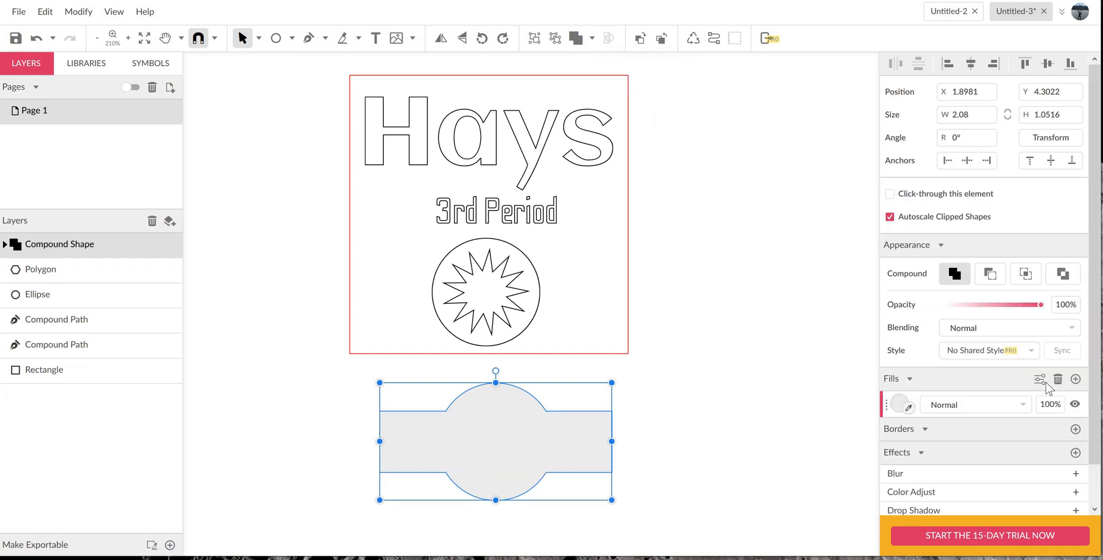
- Replace the compound shape's fill with a black 0.5 pt border
{"action": "left_click", "coordinate": [1059, 378]}
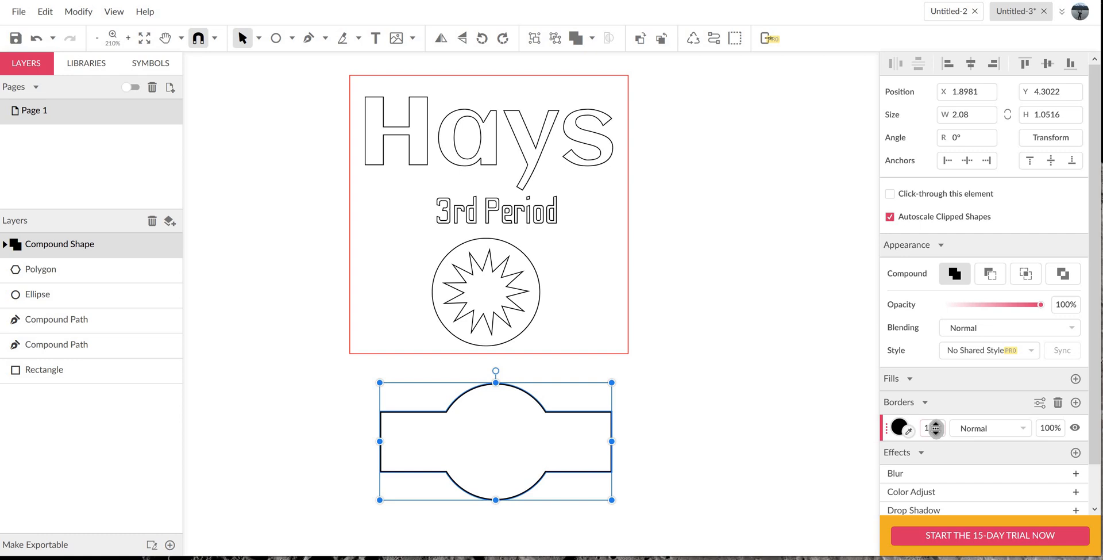
{"action": "left_click", "coordinate": [940, 428]}
{"action": "type", "text": "0.5"}
{"action": "key", "text": "Return"}
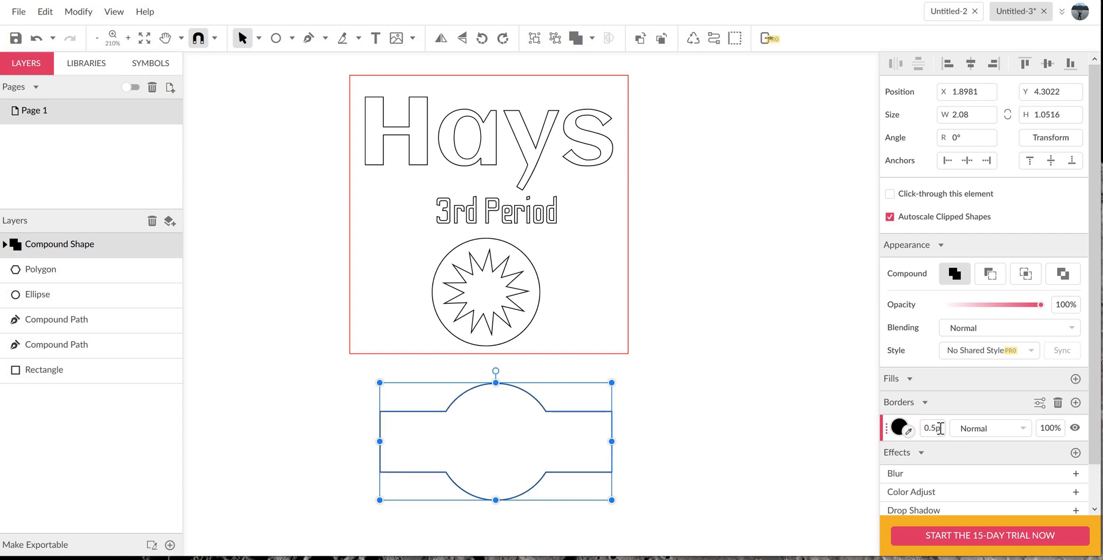
{"action": "left_click", "coordinate": [722, 432]}
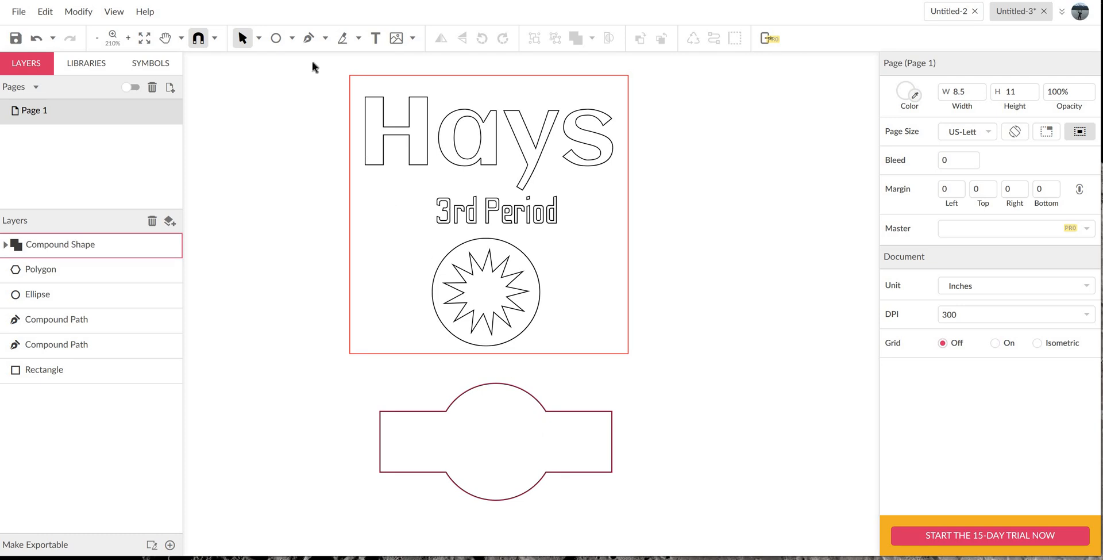
- Draw a five-point star about 0.86 by 0.82 inches and center it on the compound shape
{"action": "left_click", "coordinate": [292, 38]}
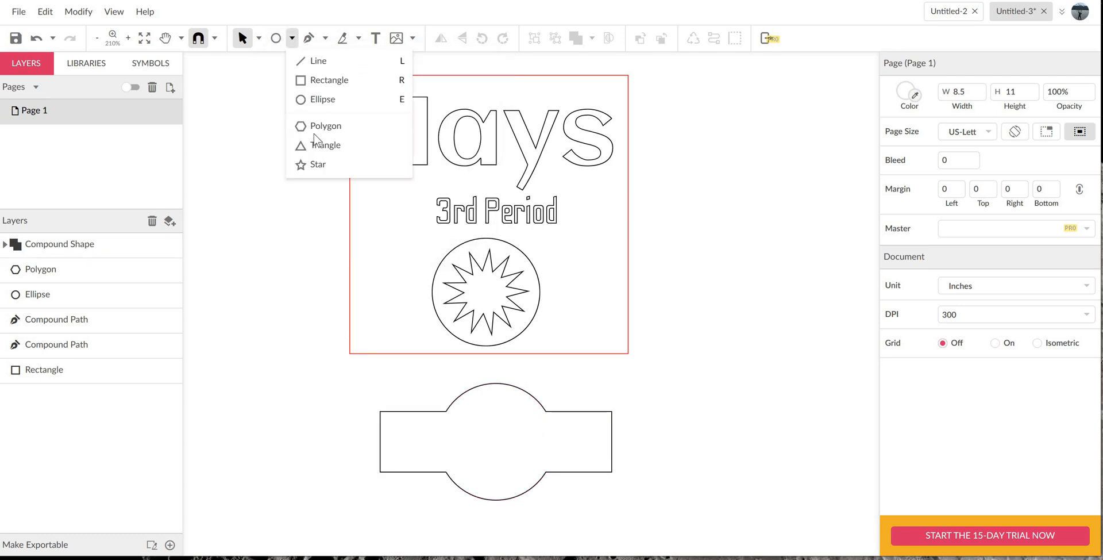
{"action": "left_click", "coordinate": [318, 164]}
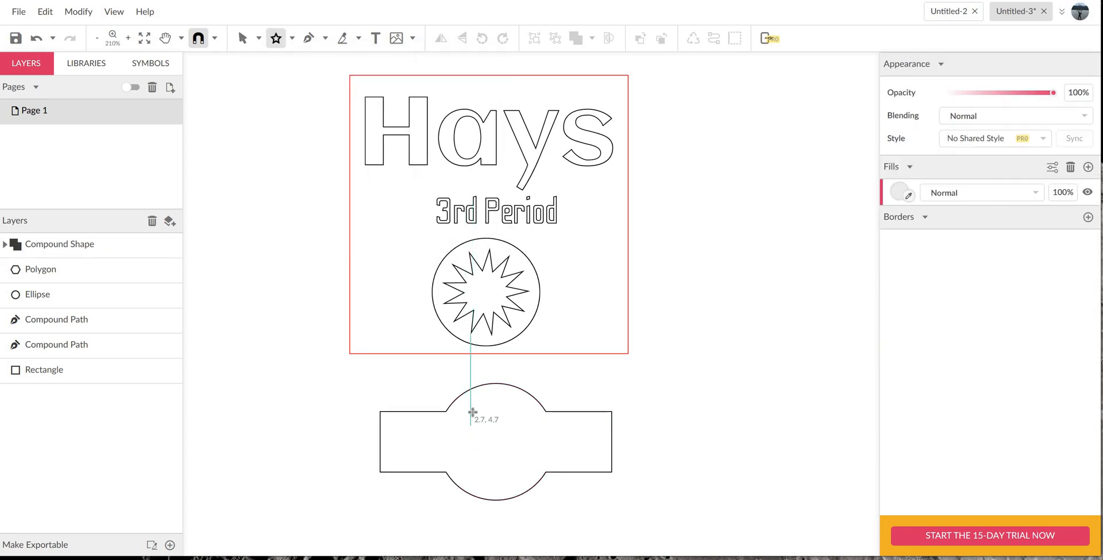
{"action": "left_click_drag", "start_coordinate": [473, 412], "coordinate": [549, 478]}
{"action": "left_click_drag", "start_coordinate": [342, 374], "coordinate": [681, 518]}
{"action": "left_click", "coordinate": [1048, 63]}
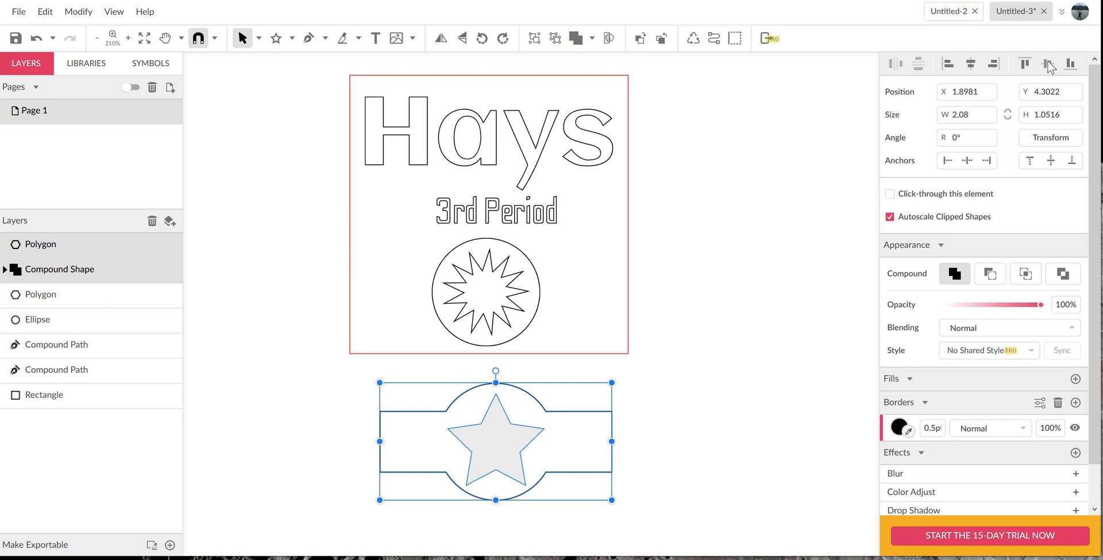
{"action": "left_click", "coordinate": [527, 442]}
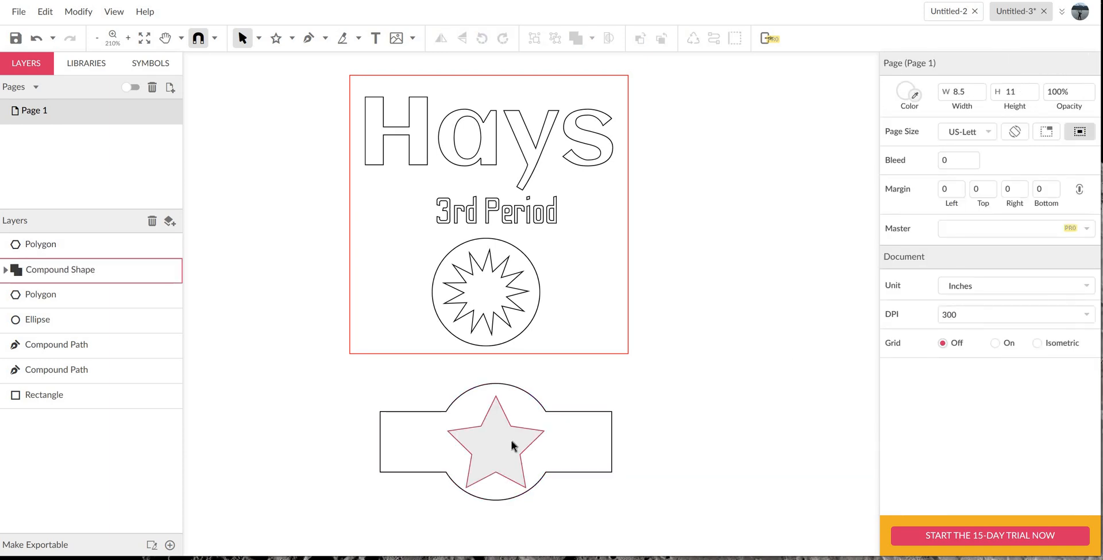
- Nudge the five-point star slightly upward inside the compound shape
{"action": "left_click", "coordinate": [511, 446]}
{"action": "key", "text": "Up"}
{"action": "key", "text": "Up"}
{"action": "key", "text": "Up"}
{"action": "key", "text": "Up"}
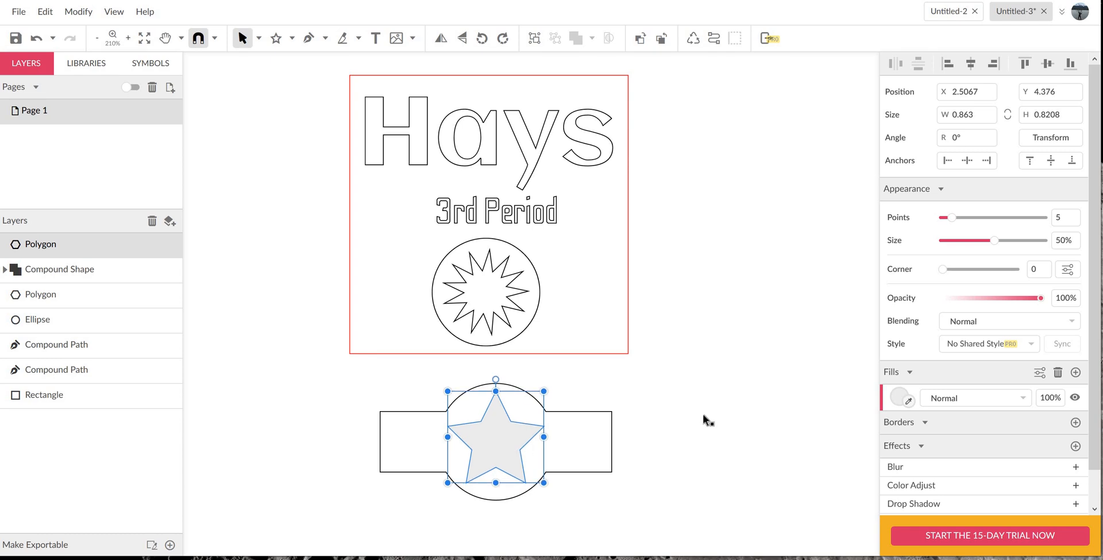
- Replace the five-point star's fill with a black 0.5 pt border
{"action": "left_click", "coordinate": [1058, 371]}
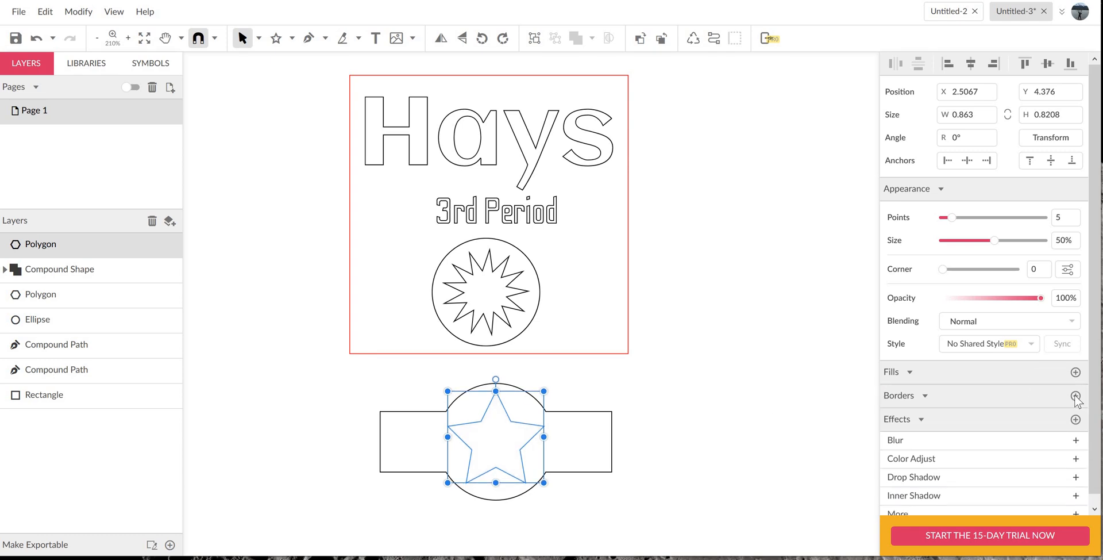
{"action": "left_click", "coordinate": [925, 398]}
{"action": "left_click", "coordinate": [929, 419]}
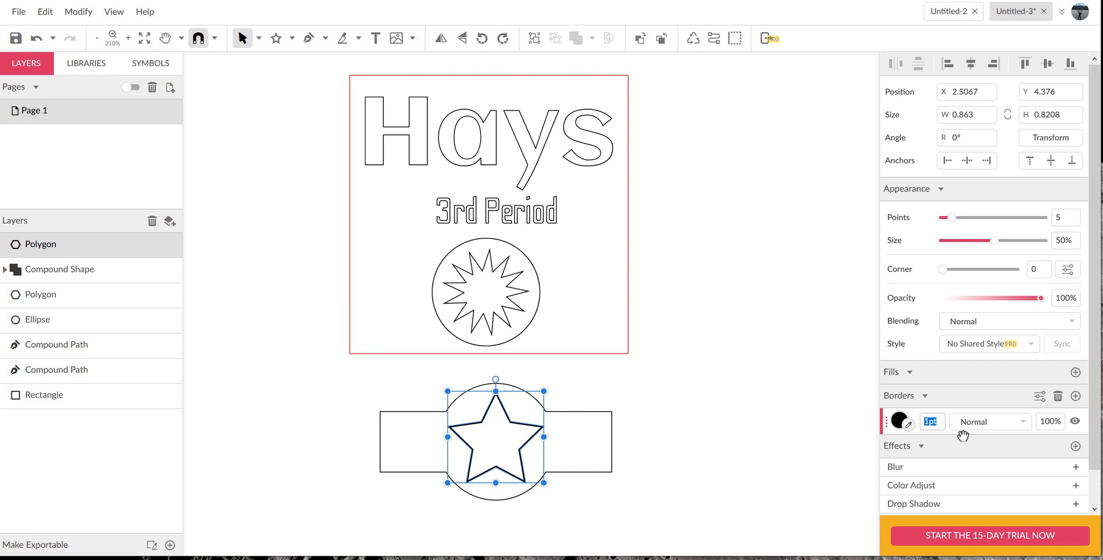
{"action": "type", "text": ".5"}
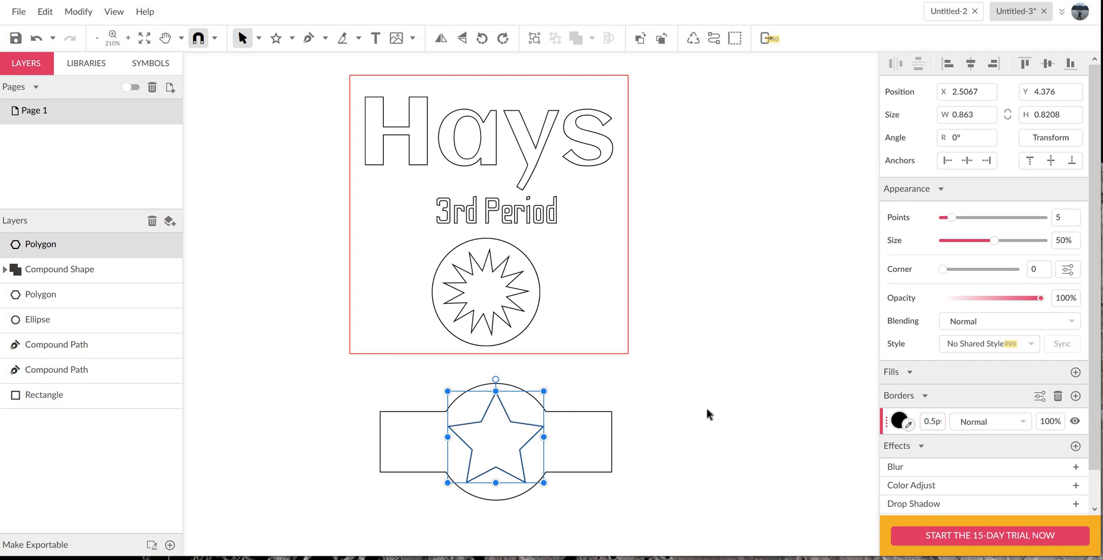
- Scale the five-point star and compound shape together to about 1.63 by 0.83 inches and delete both
{"action": "left_click", "coordinate": [333, 375]}
{"action": "left_click_drag", "start_coordinate": [351, 366], "coordinate": [563, 475]}
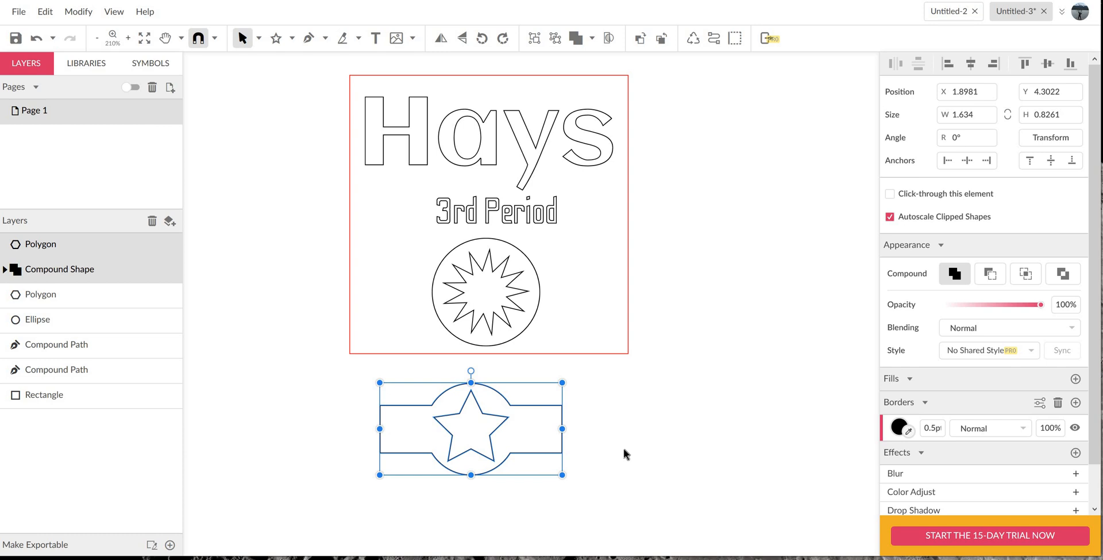
{"action": "key", "text": "Delete"}
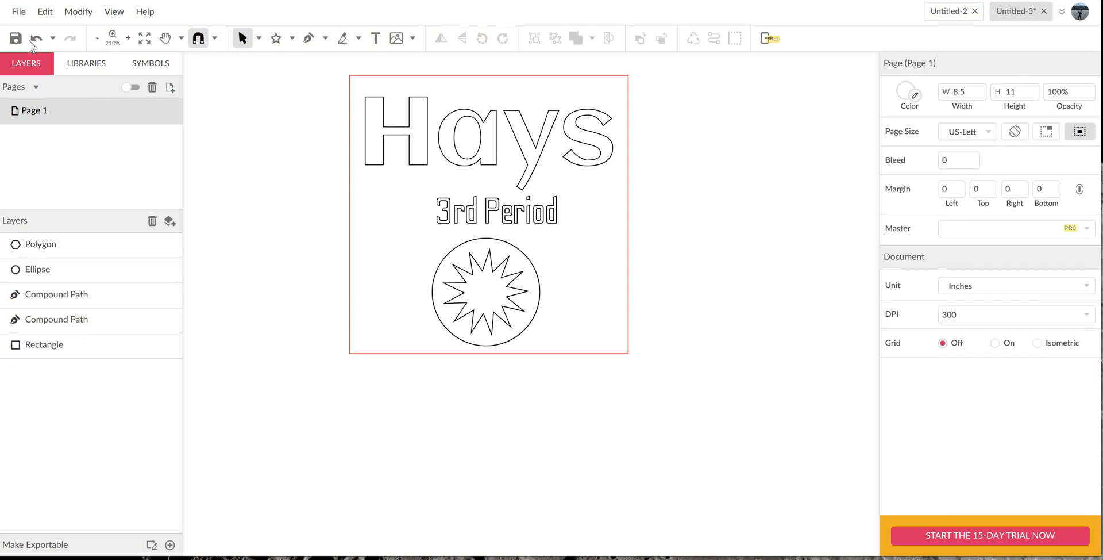
- Save the design to the cloud under the name "Square" followed by the teacher's name
{"action": "key", "text": "ctrl+s"}
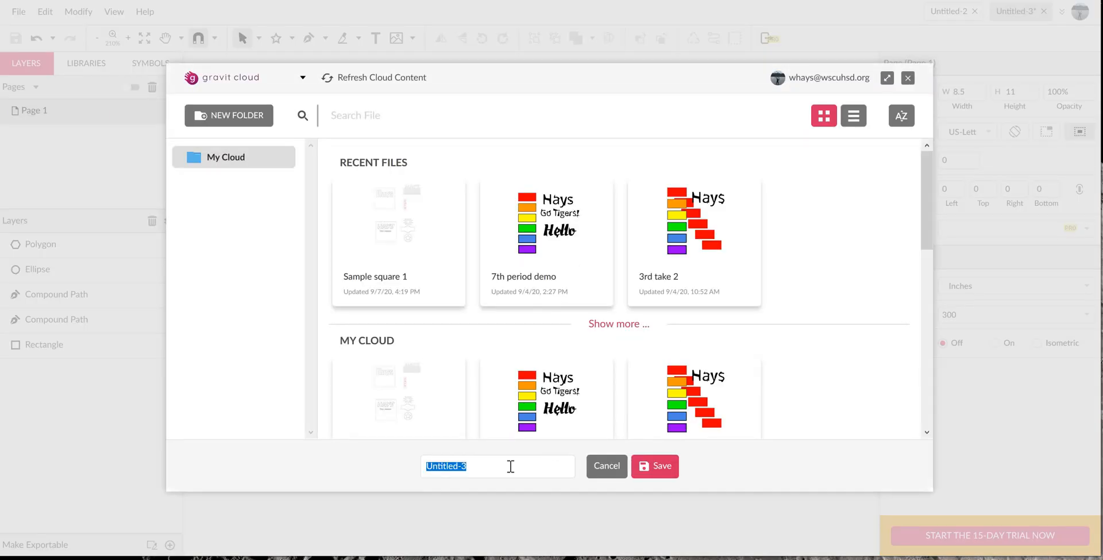
{"action": "type", "text": "Square Mr. Hays"}
{"action": "left_click", "coordinate": [664, 464]}
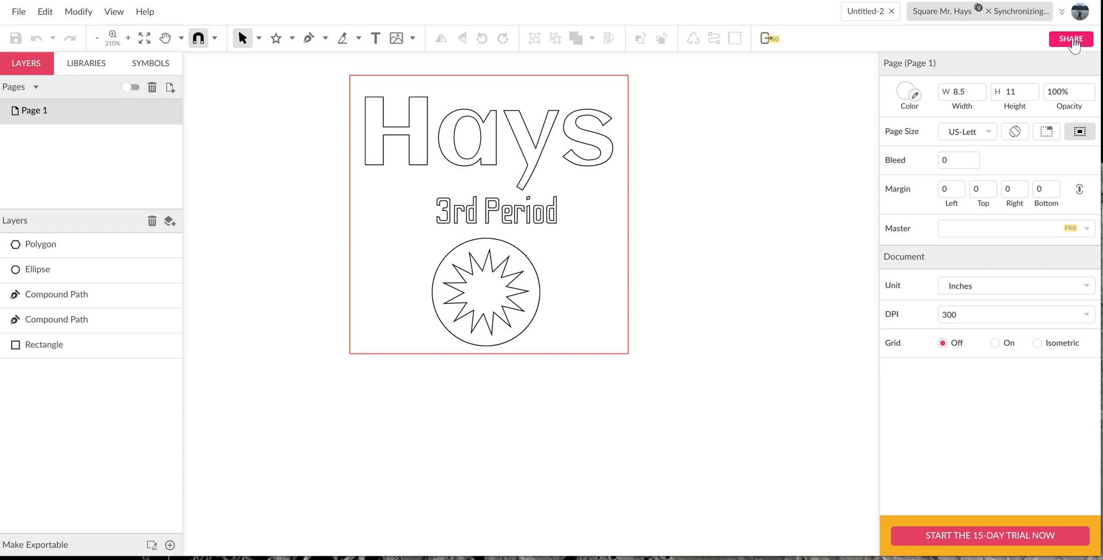
- Copy the saved design's share link from the sharing options and close them
{"action": "left_click", "coordinate": [1071, 39]}
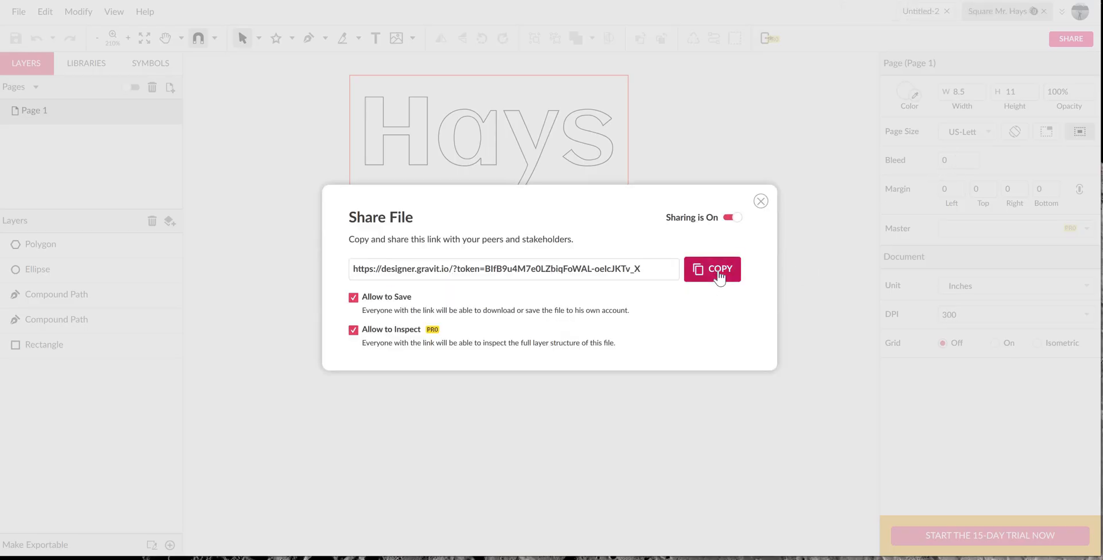
{"action": "left_click", "coordinate": [719, 277]}
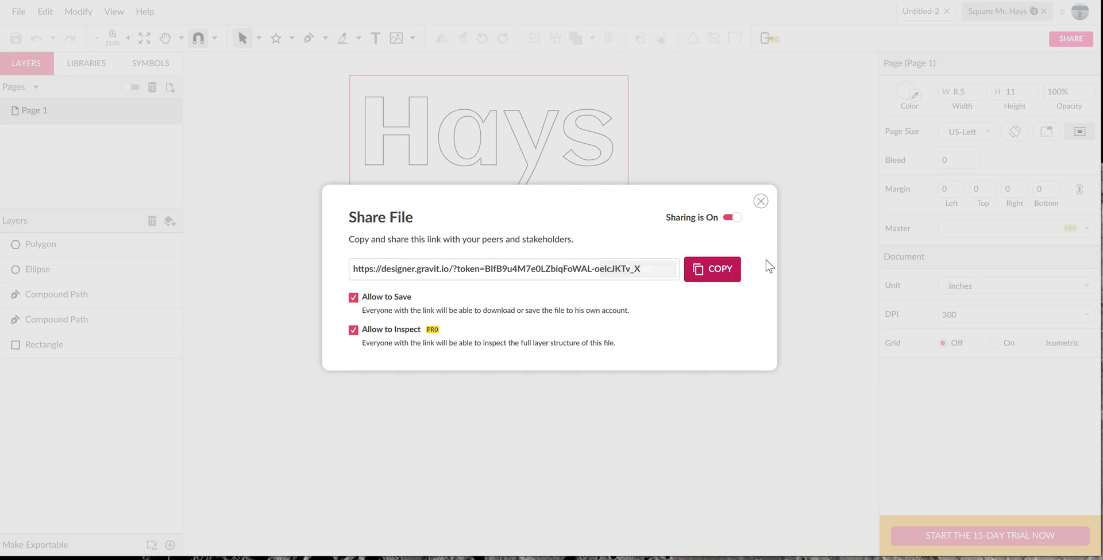
{"action": "left_click", "coordinate": [761, 201]}
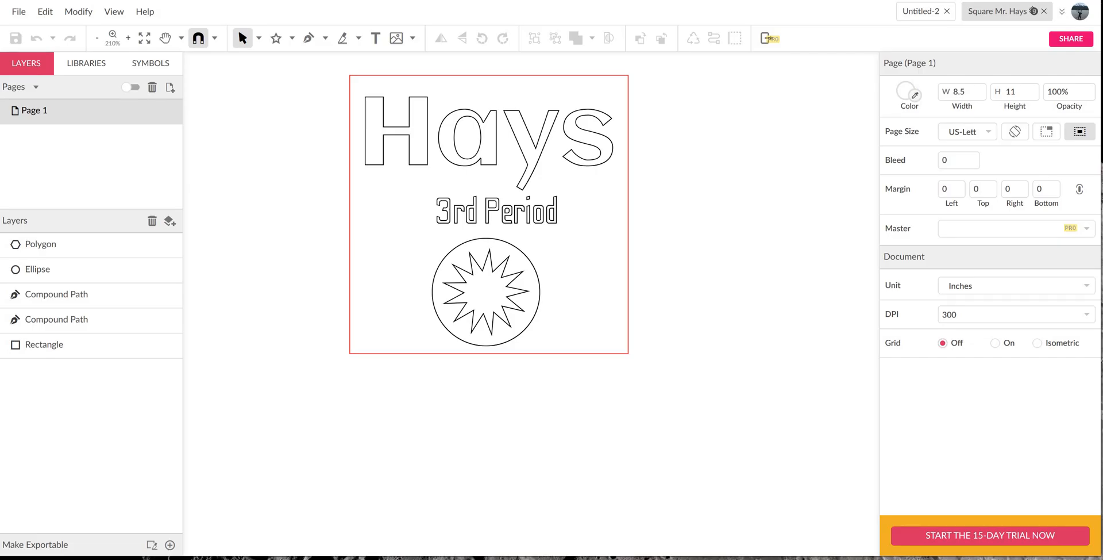
- Switch to Google Classroom in Chrome and open the Gravit Designer #3 assignment in the Project Make, 3rd Period class
{"action": "left_click", "coordinate": [666, 558]}
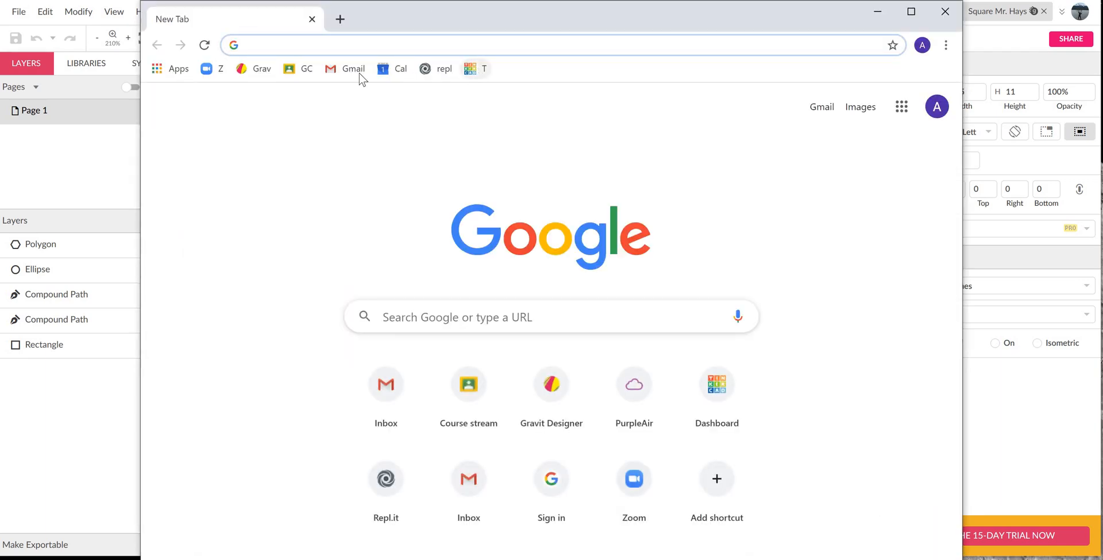
{"action": "left_click", "coordinate": [307, 70]}
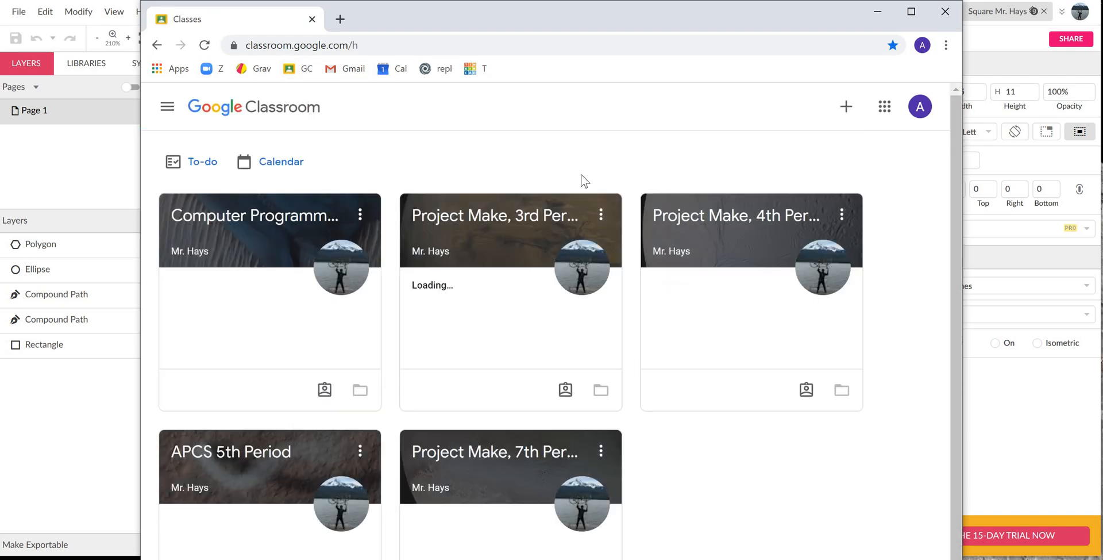
{"action": "left_click", "coordinate": [534, 216]}
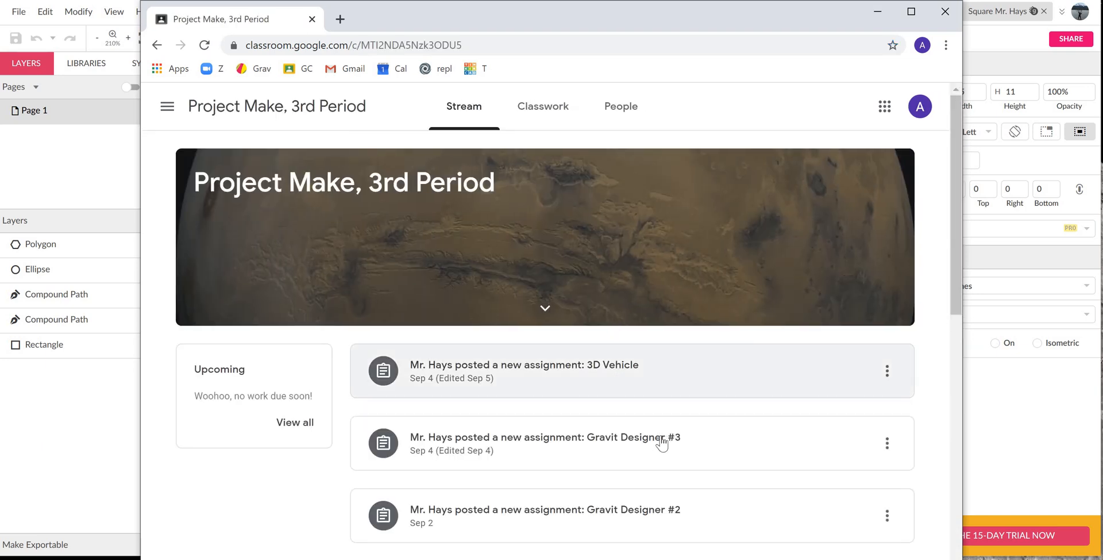
{"action": "left_click", "coordinate": [661, 443]}
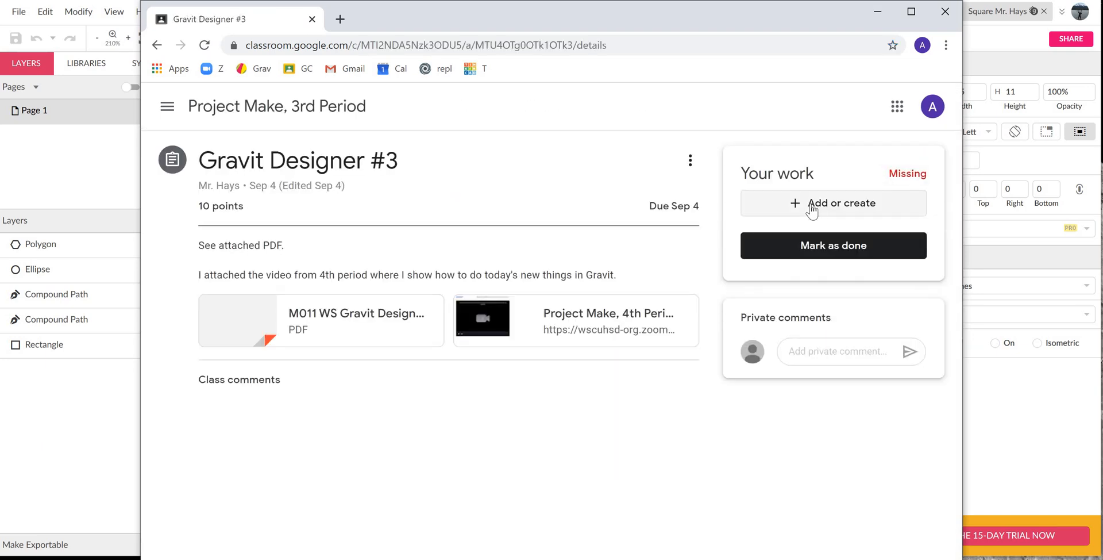
- Attach the copied share link, including its access token, as a link to the Gravit Designer #3 assignment
{"action": "left_click", "coordinate": [832, 211]}
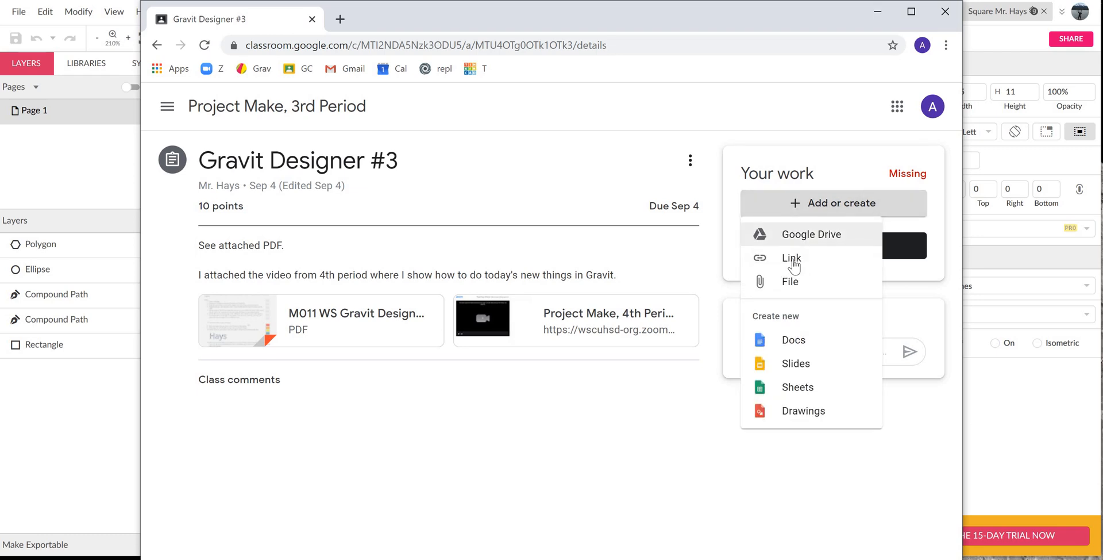
{"action": "left_click", "coordinate": [794, 263]}
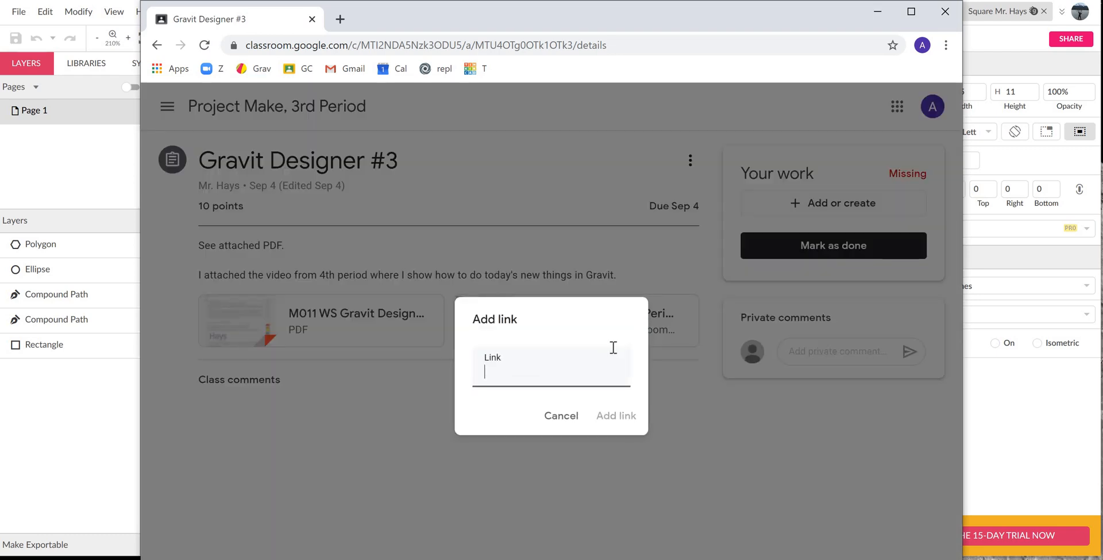
{"action": "key", "text": "ctrl+v"}
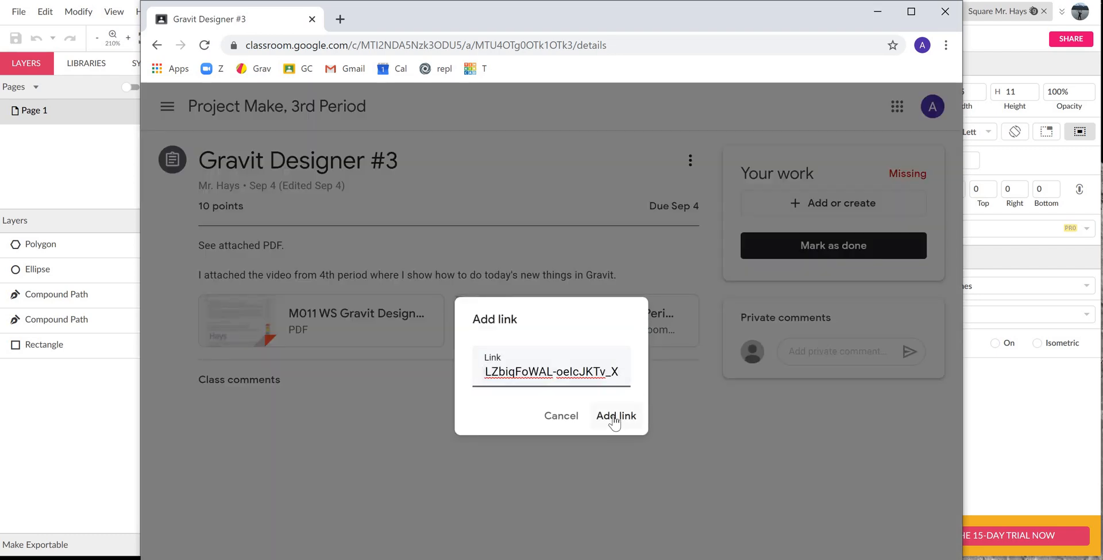
{"action": "left_click", "coordinate": [615, 418]}
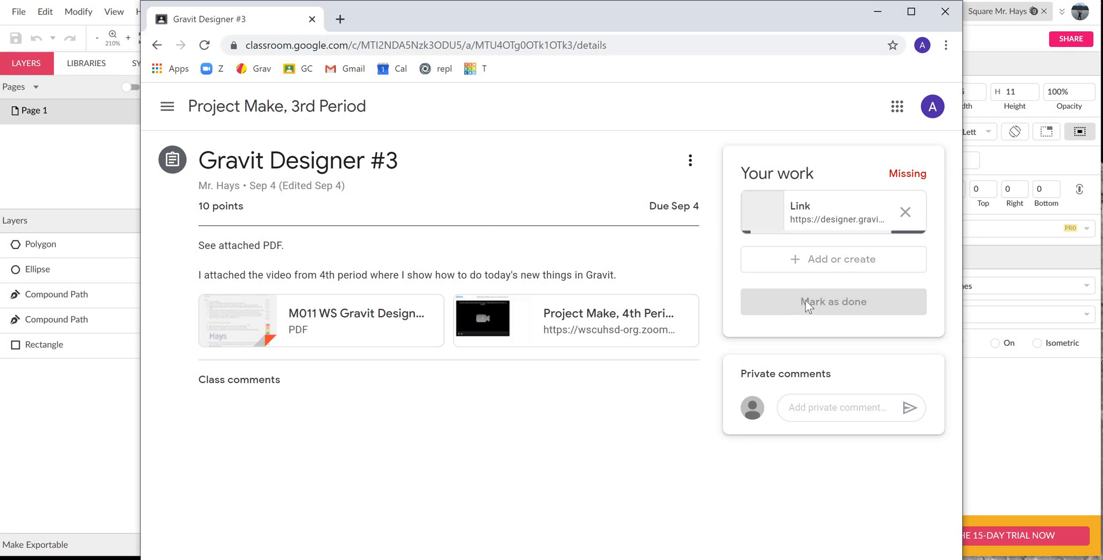
- Turn in the Gravit Designer #3 assignment with the attached link and close the Chrome window
{"action": "left_click", "coordinate": [823, 301]}
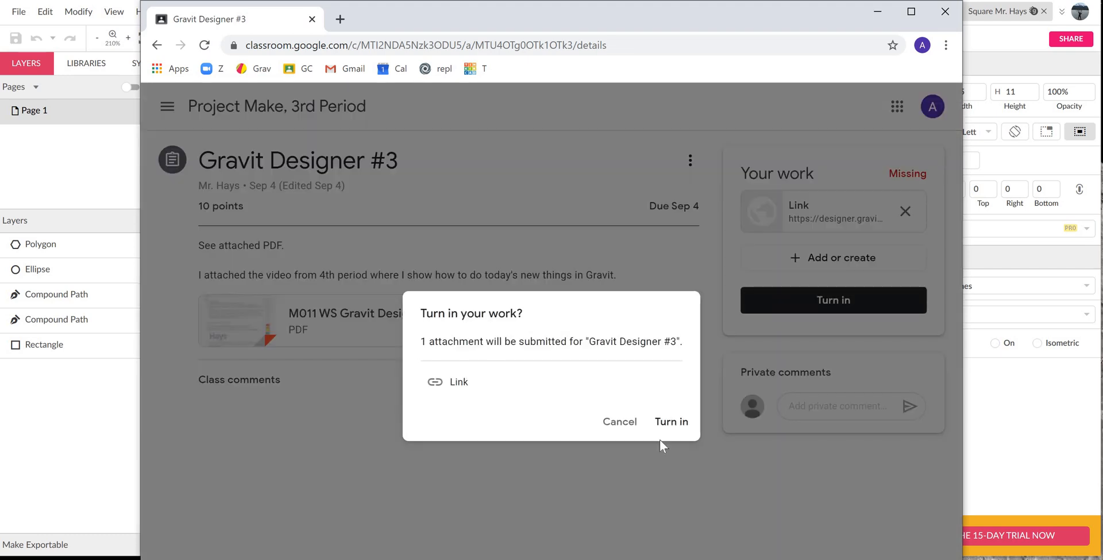
{"action": "left_click", "coordinate": [671, 423]}
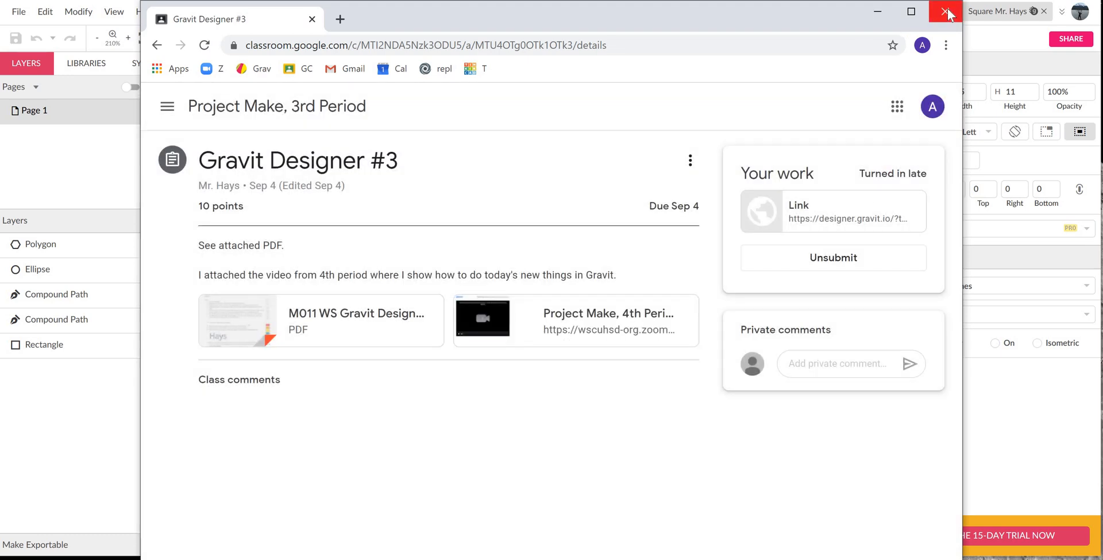
{"action": "left_click", "coordinate": [945, 12]}
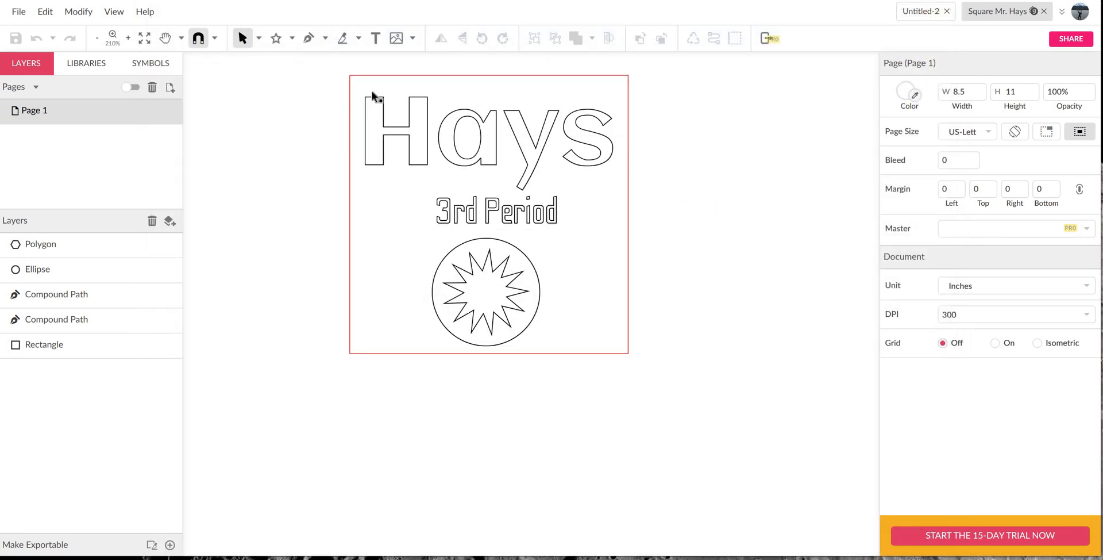
- Export the square design as a Scalable Vector Graphics (.svg) file and save it to the computer
{"action": "left_click", "coordinate": [22, 14]}
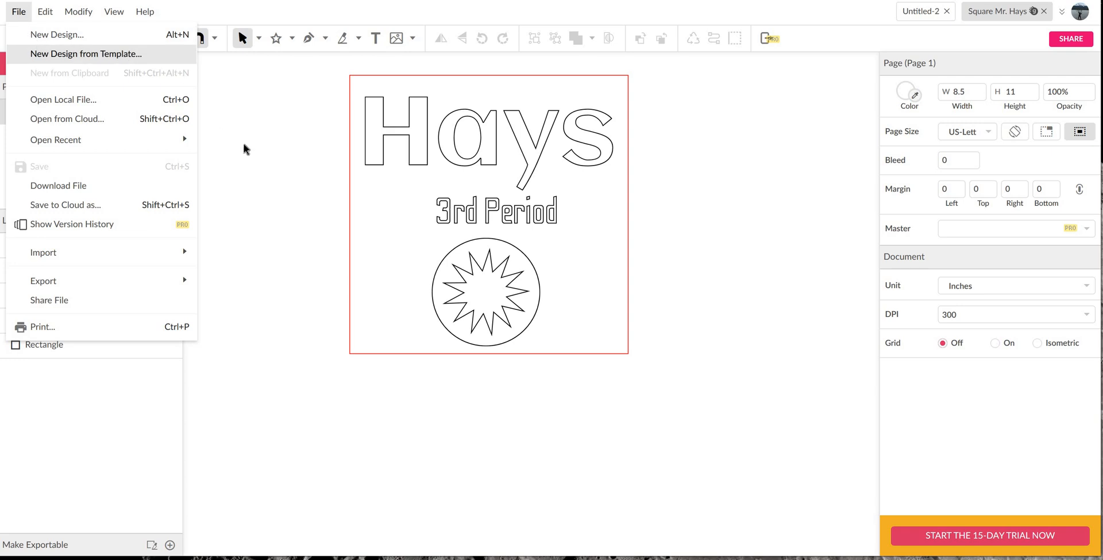
{"action": "left_click", "coordinate": [19, 13]}
{"action": "left_click", "coordinate": [18, 13]}
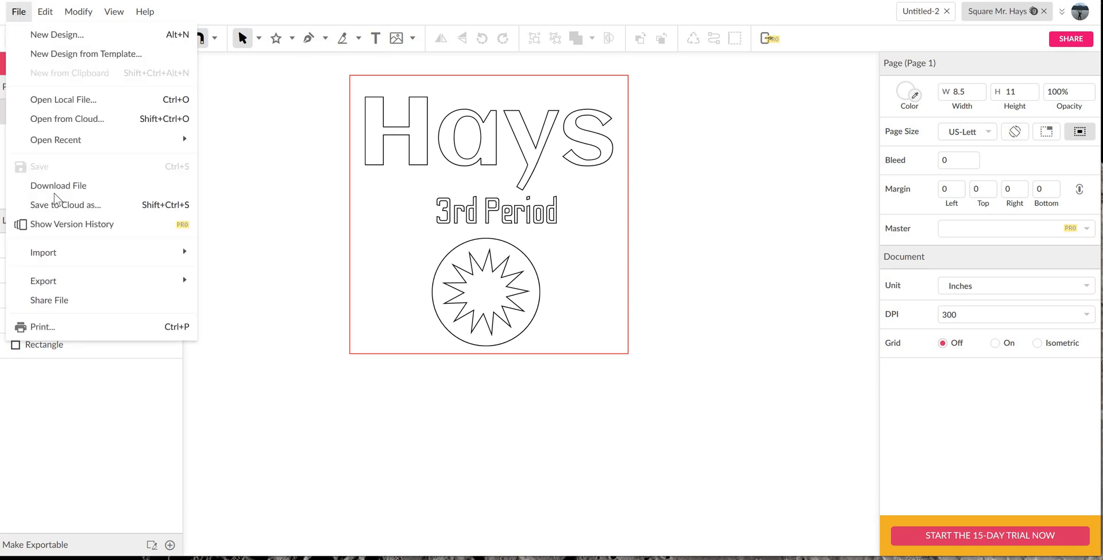
{"action": "mouse_move", "coordinate": [77, 282]}
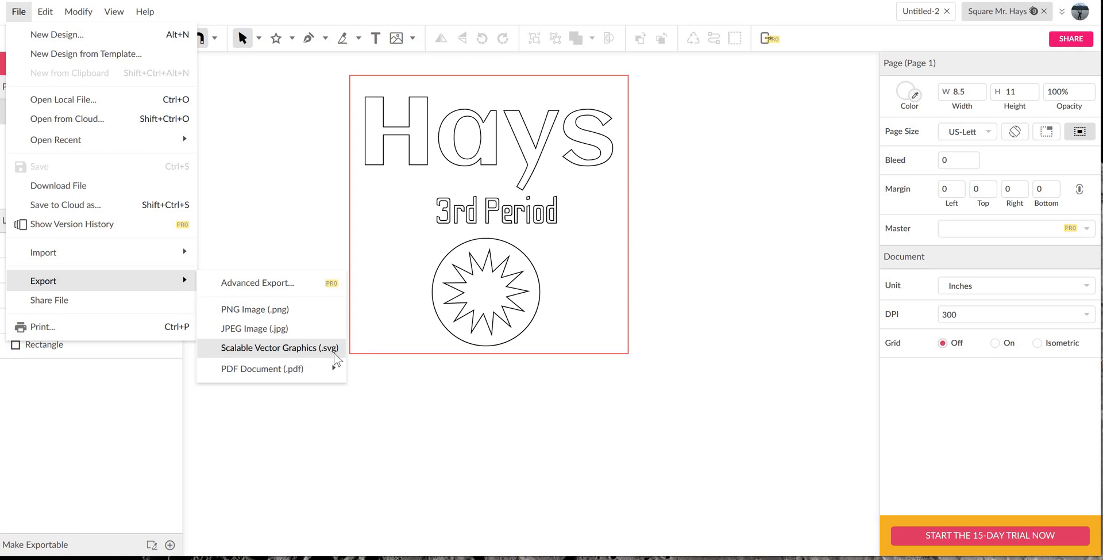
{"action": "left_click", "coordinate": [307, 348]}
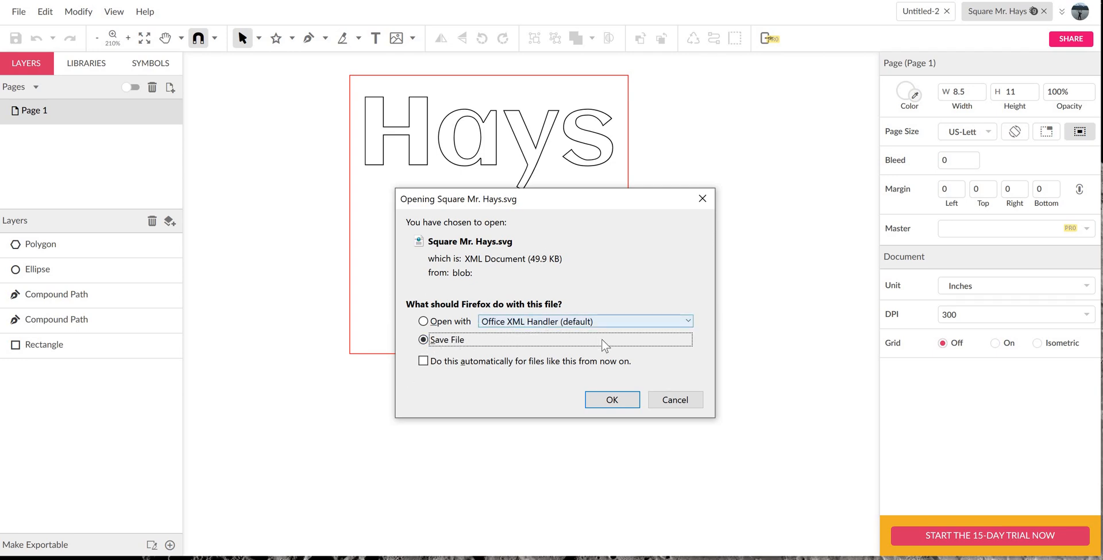
{"action": "left_click", "coordinate": [613, 400]}
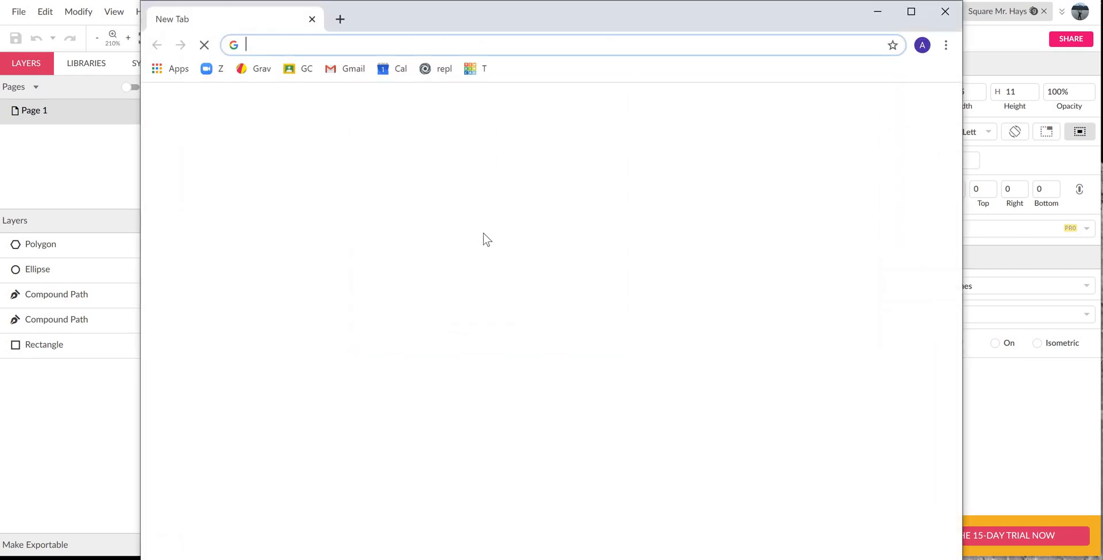
- Open Gmail in Chrome and start a new message addressed to the school laser cutter's .org e-mail account
{"action": "left_click", "coordinate": [347, 70]}
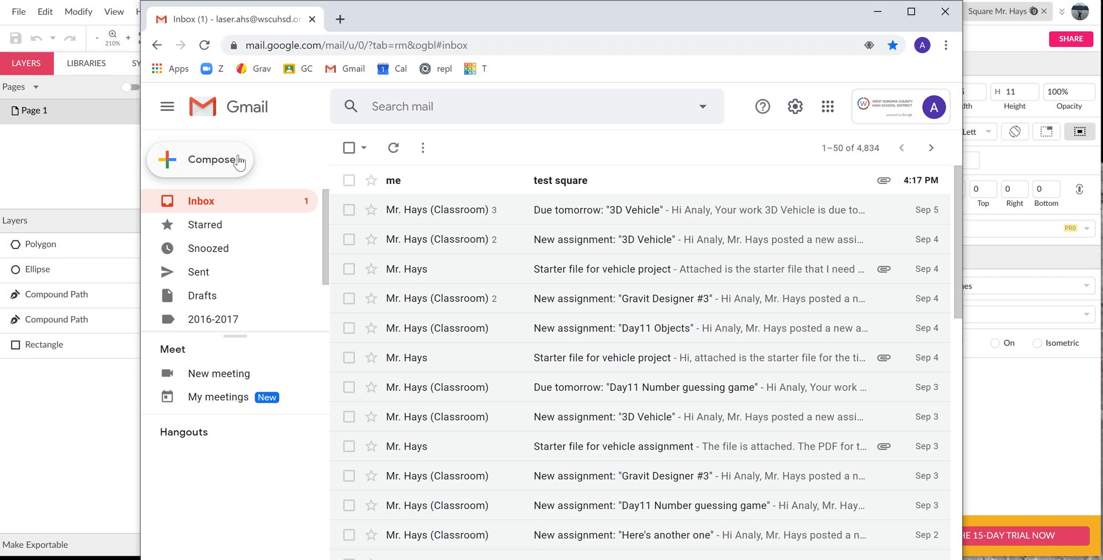
{"action": "left_click", "coordinate": [238, 161]}
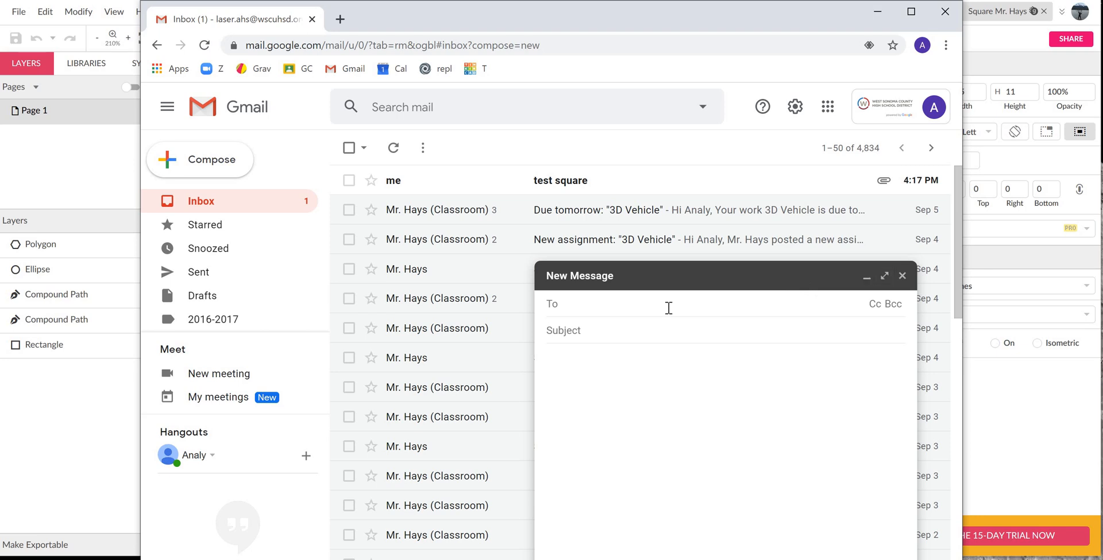
{"action": "type", "text": "lase"}
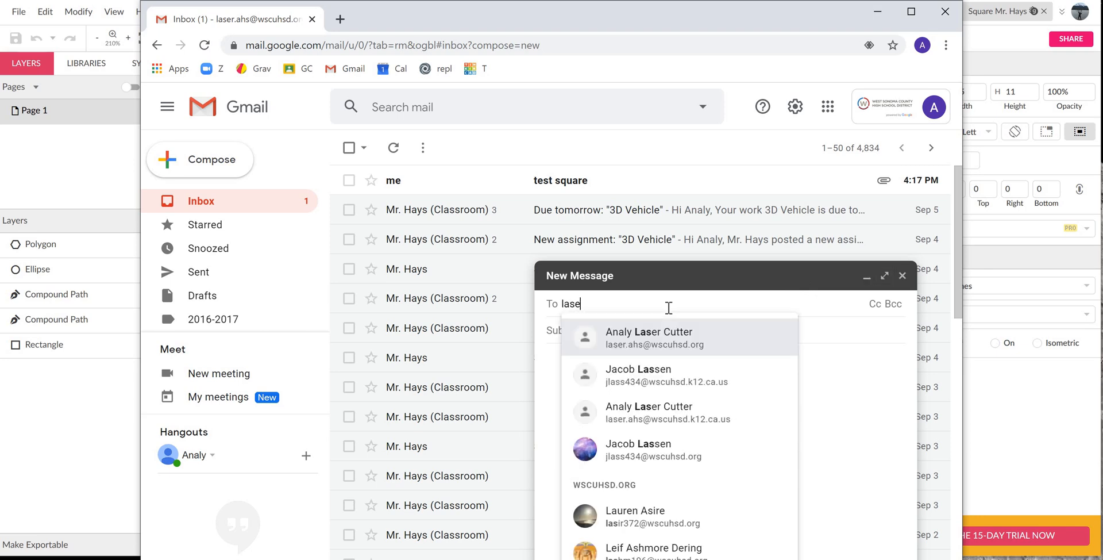
{"action": "type", "text": "r"}
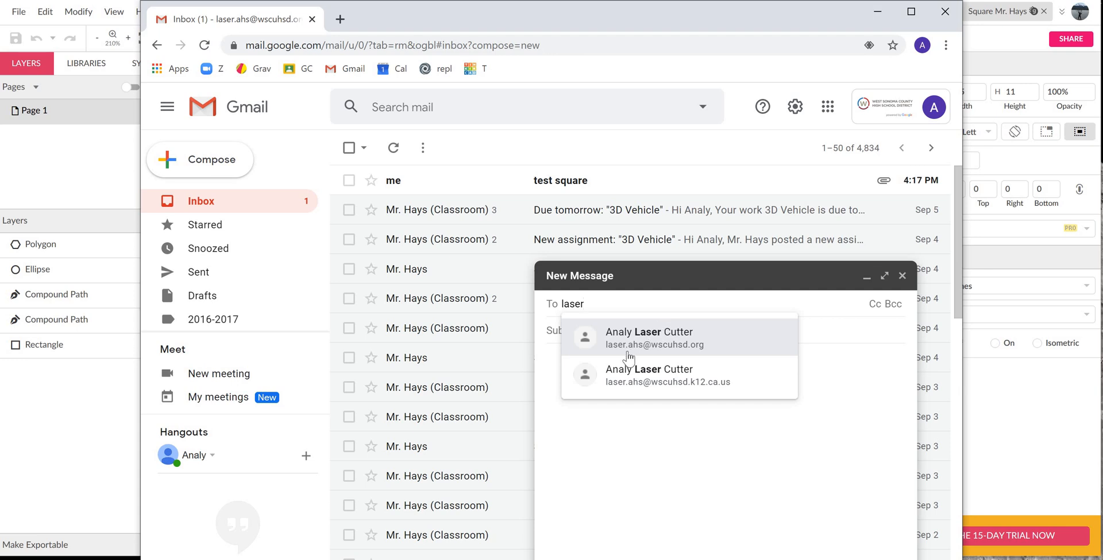
{"action": "left_click", "coordinate": [687, 352]}
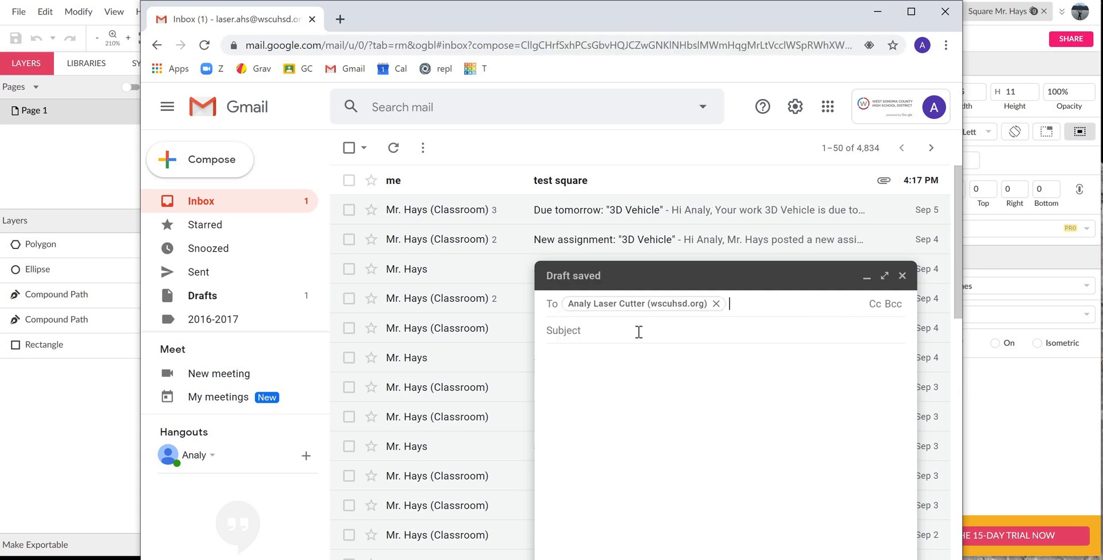
- Set the message subject to the teacher's name followed by "square"
{"action": "left_click", "coordinate": [639, 331]}
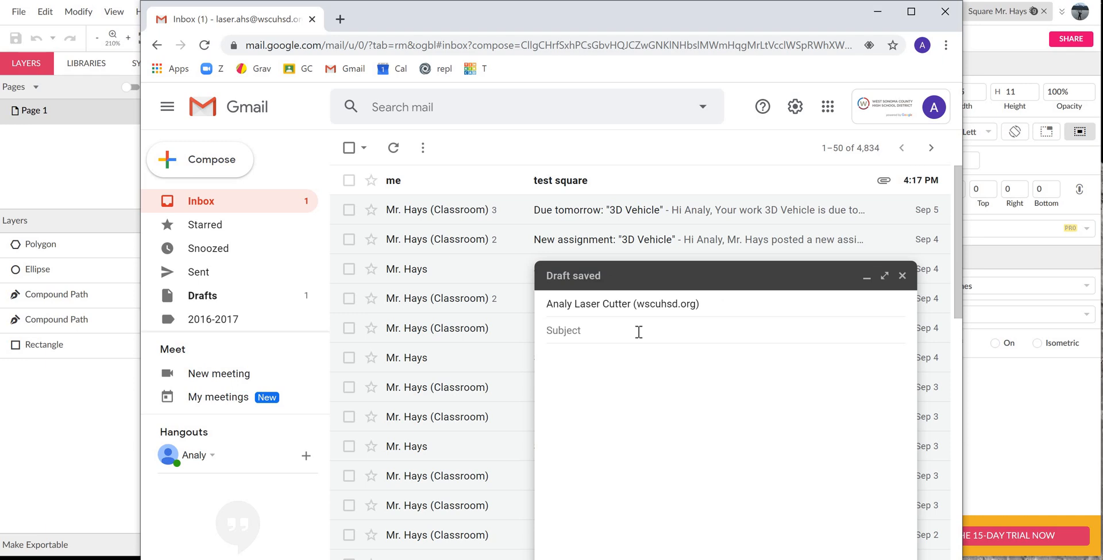
{"action": "type", "text": "Mr. Hays square"}
- Attach the exported square SVG file from the Desktop to the message and send it, closing the mail window
{"action": "left_click_drag", "start_coordinate": [749, 9], "coordinate": [736, 0]}
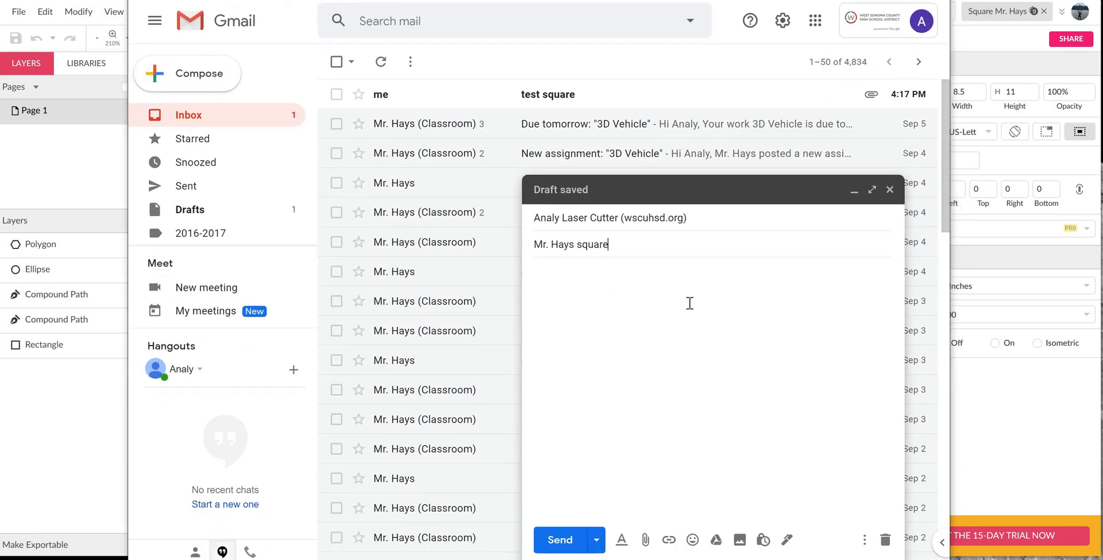
{"action": "left_click", "coordinate": [646, 540]}
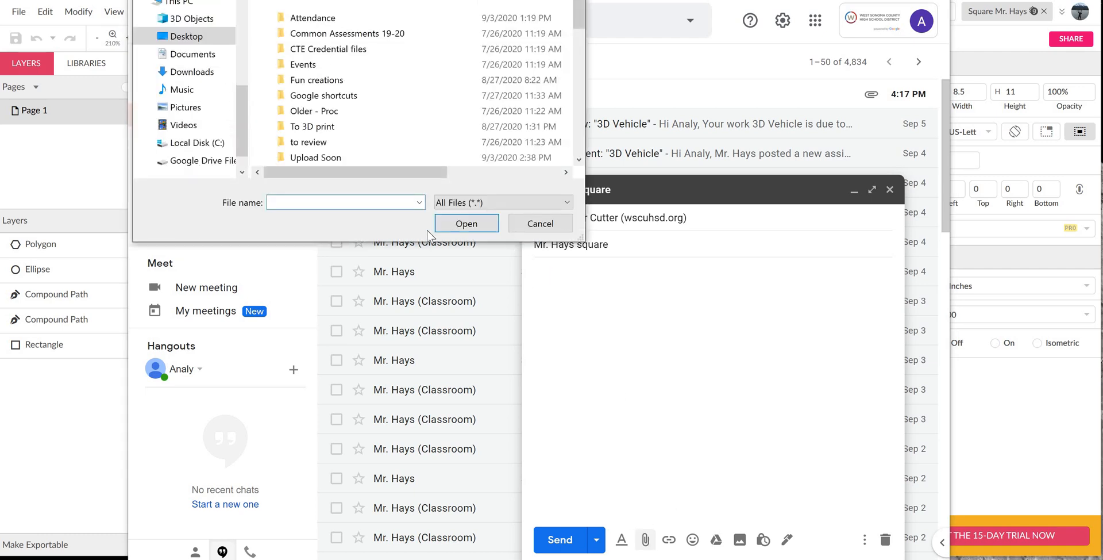
{"action": "type", "text": "m"}
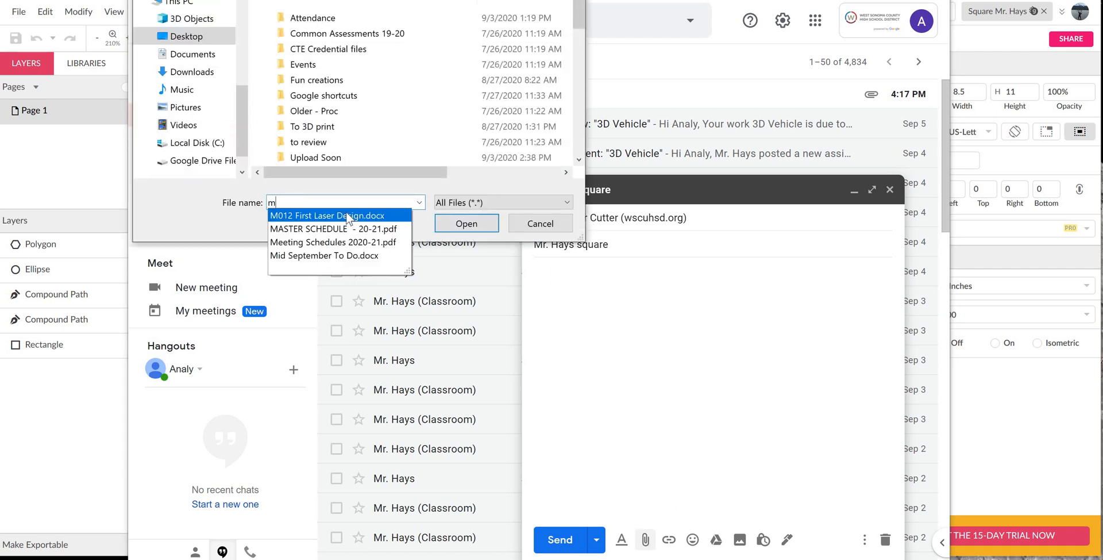
{"action": "key", "text": "BackSpace"}
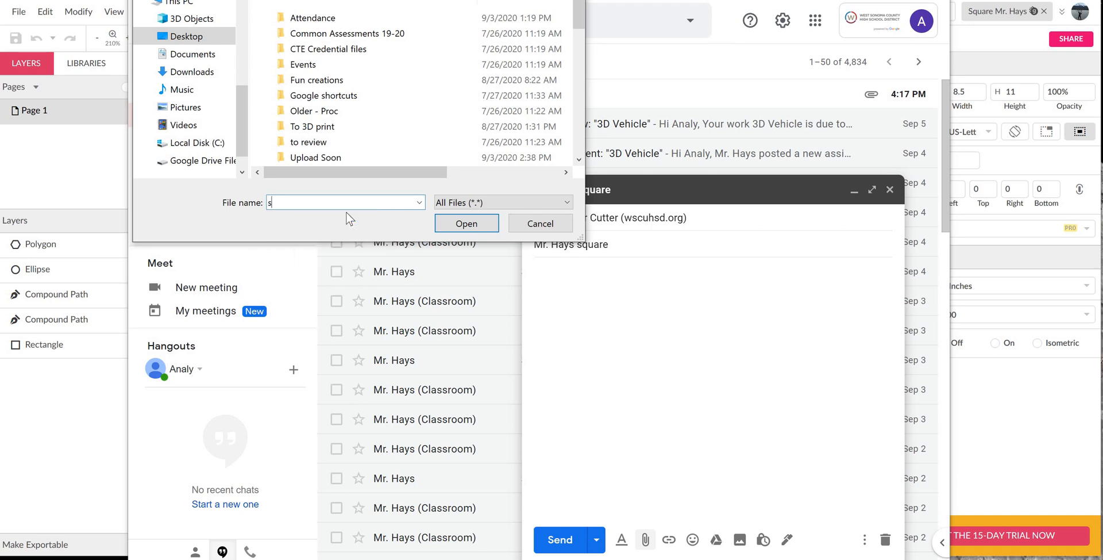
{"action": "type", "text": "sq"}
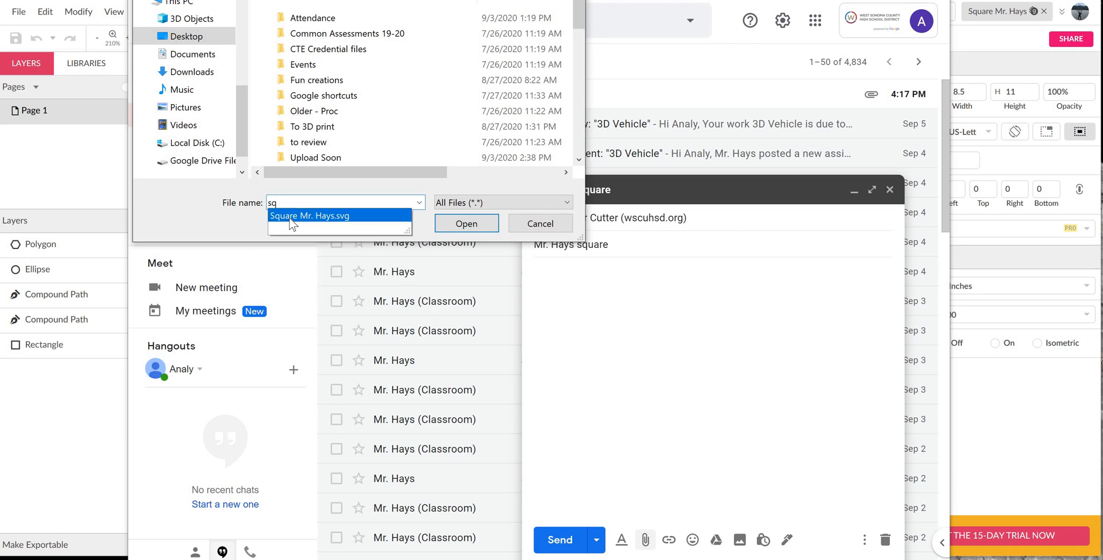
{"action": "left_click", "coordinate": [352, 215]}
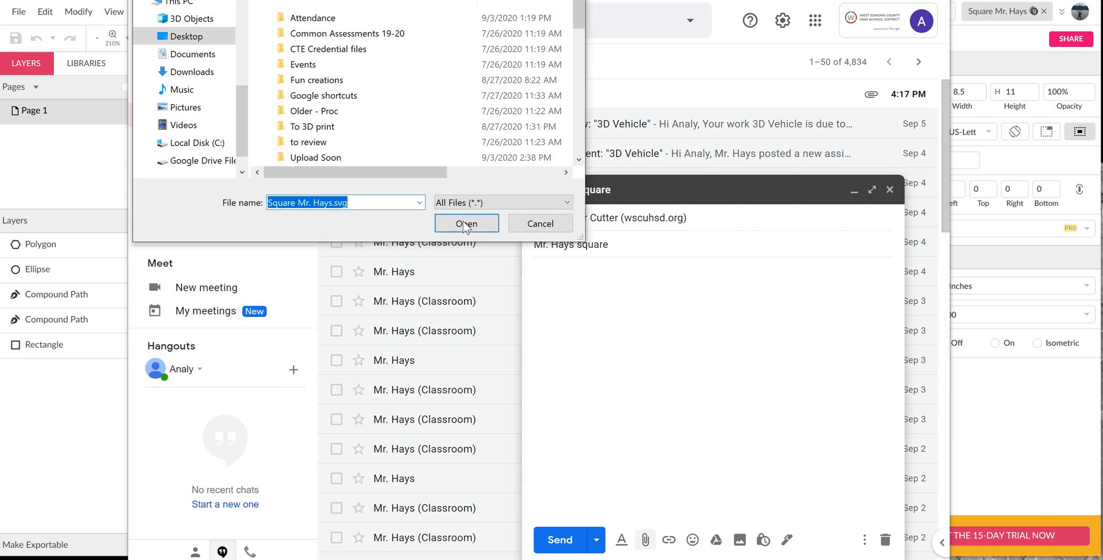
{"action": "left_click", "coordinate": [467, 223]}
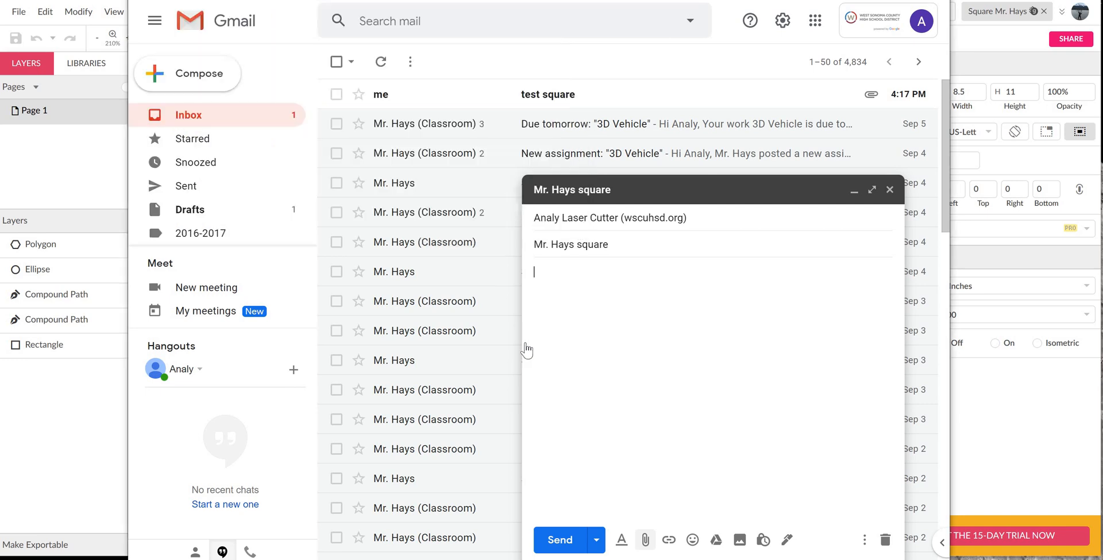
{"action": "left_click", "coordinate": [567, 541]}
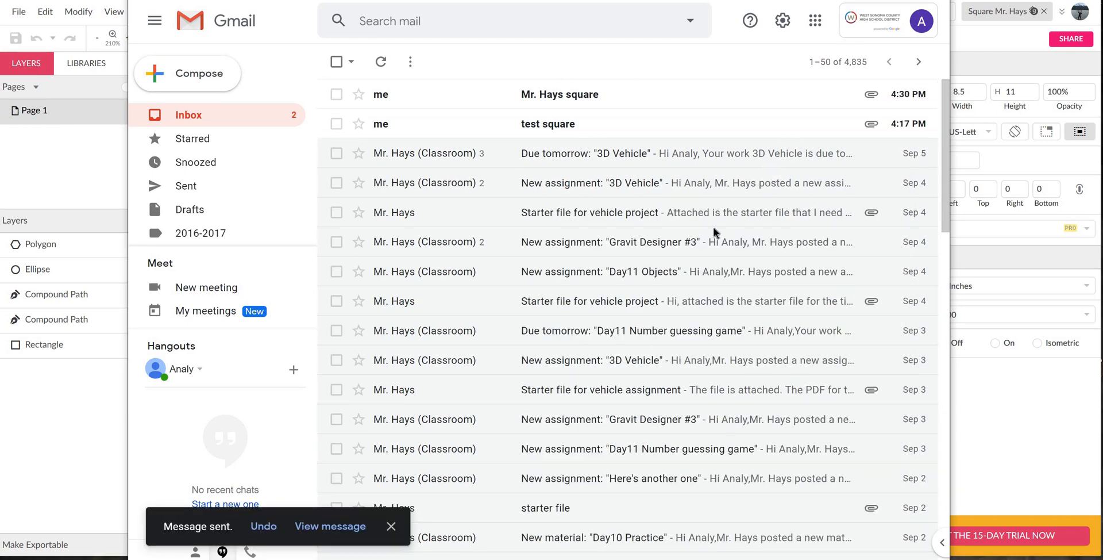
{"action": "key", "text": "super+w"}
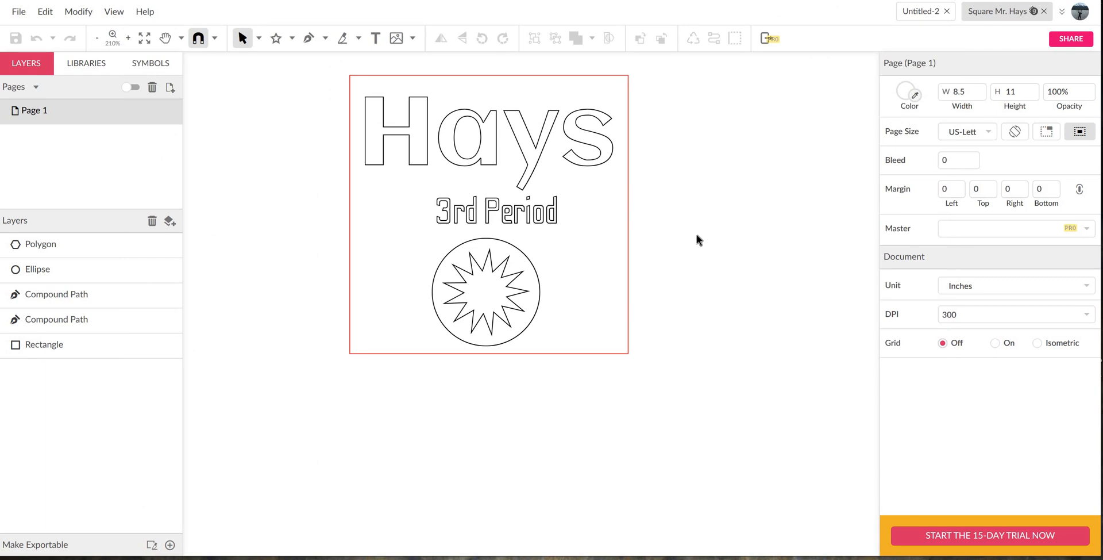